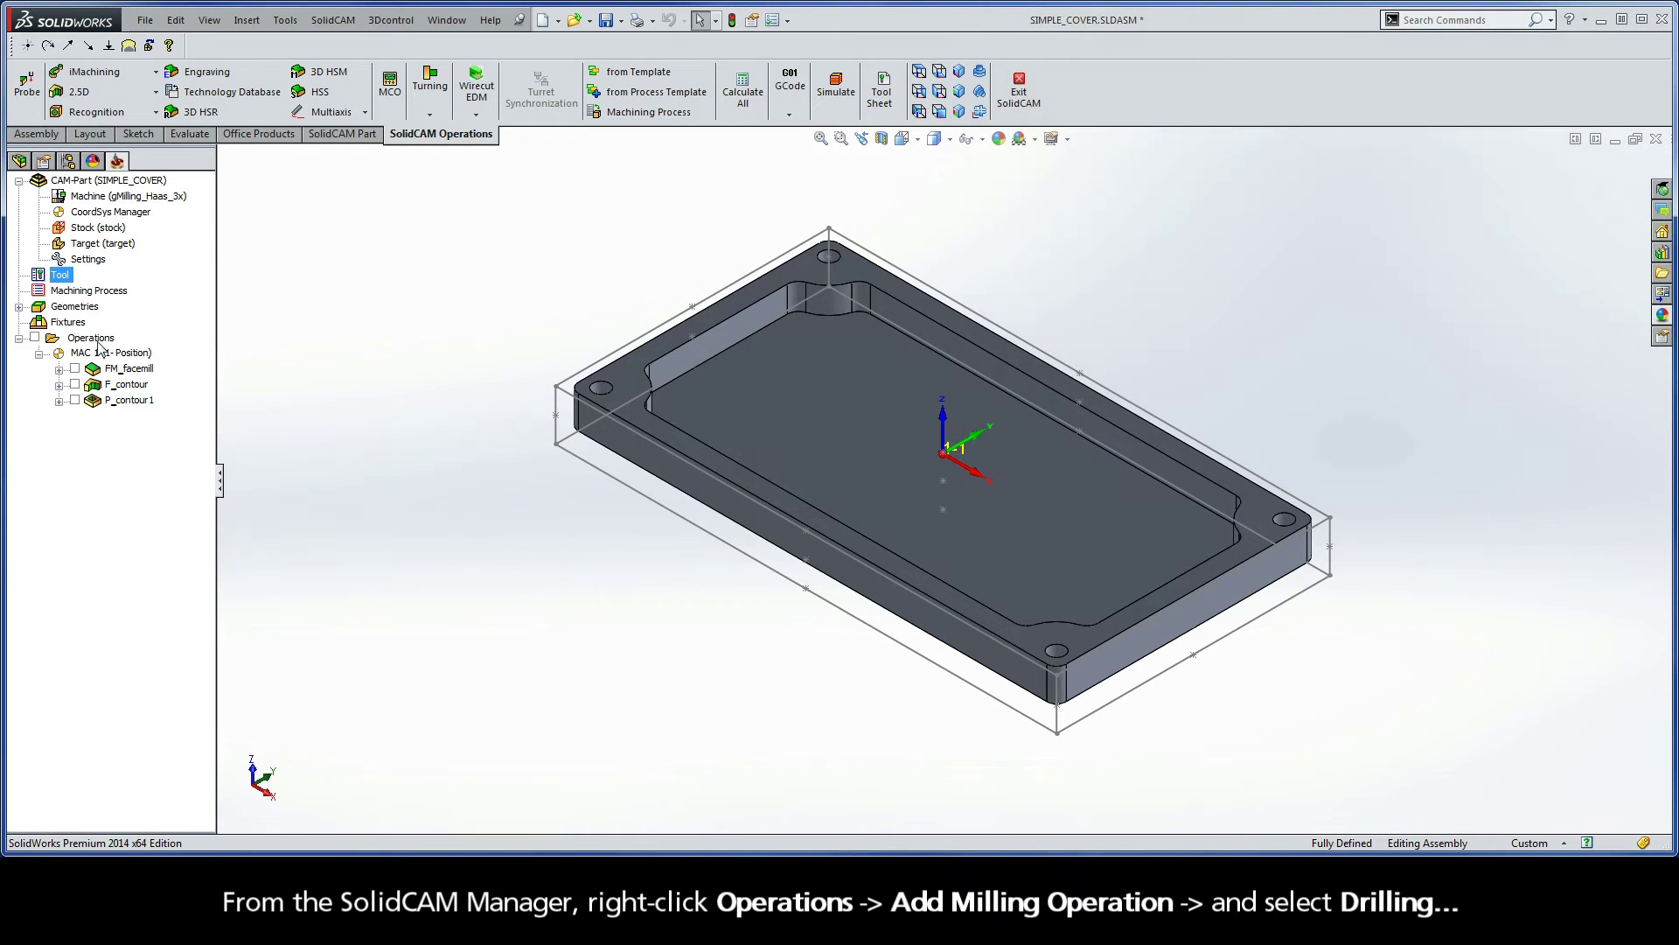
Add a new Drilling operation through the Operations menu's Add Milling Operation entry
{"action": "right_click", "coordinate": [91, 339]}
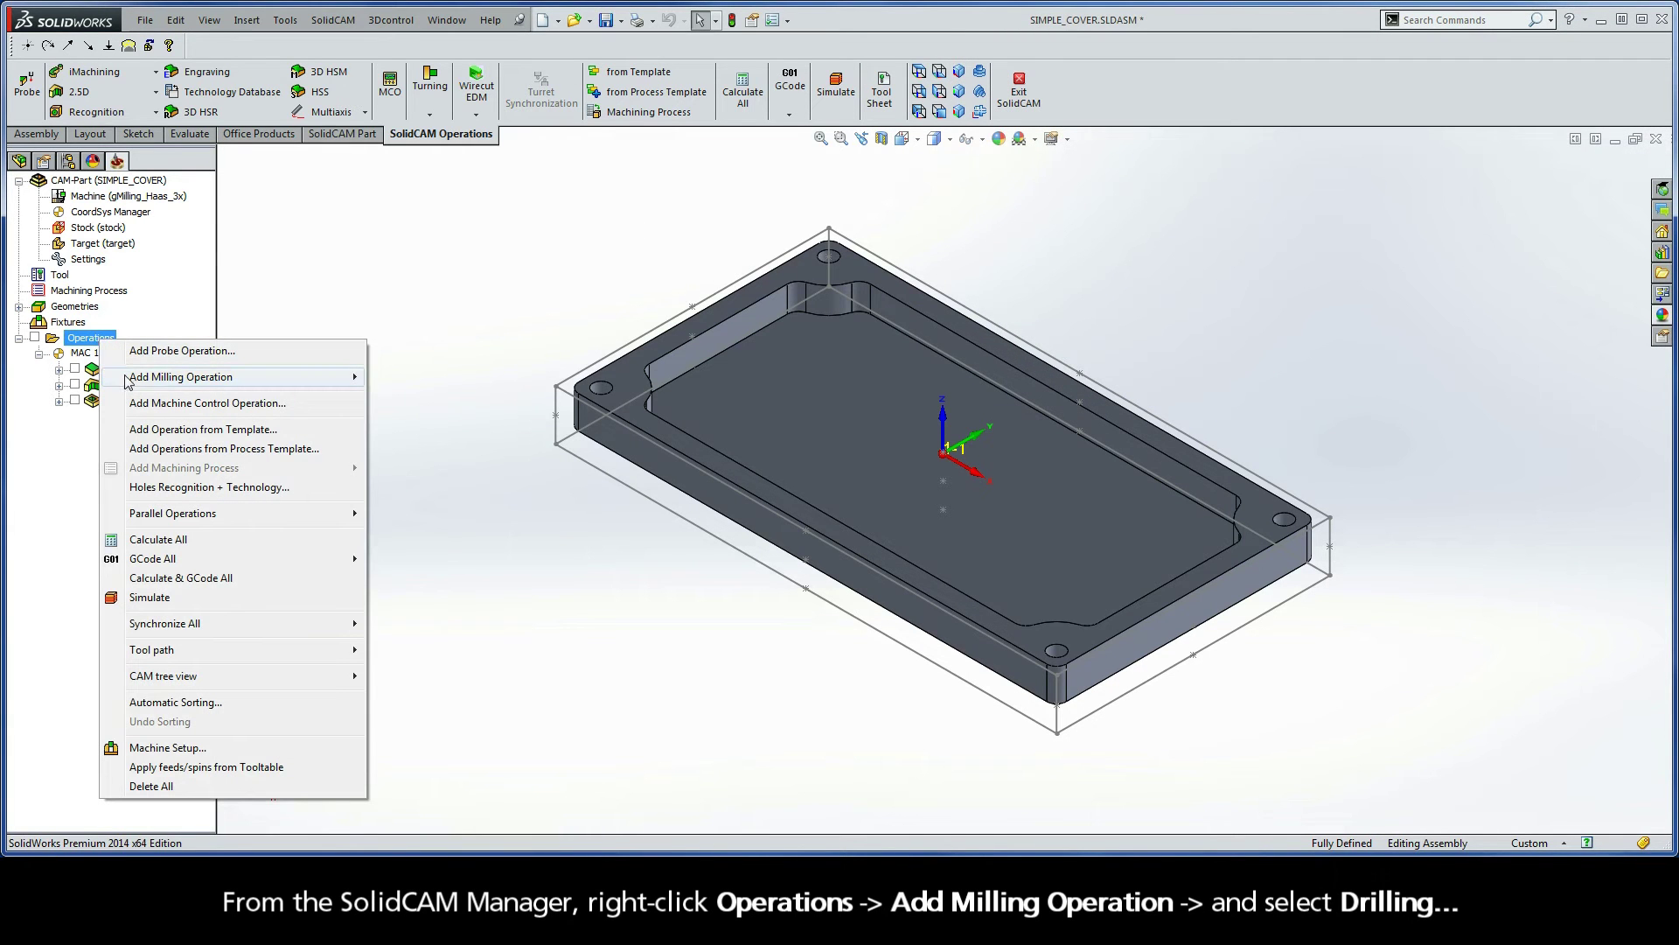
{"action": "mouse_move", "coordinate": [200, 379]}
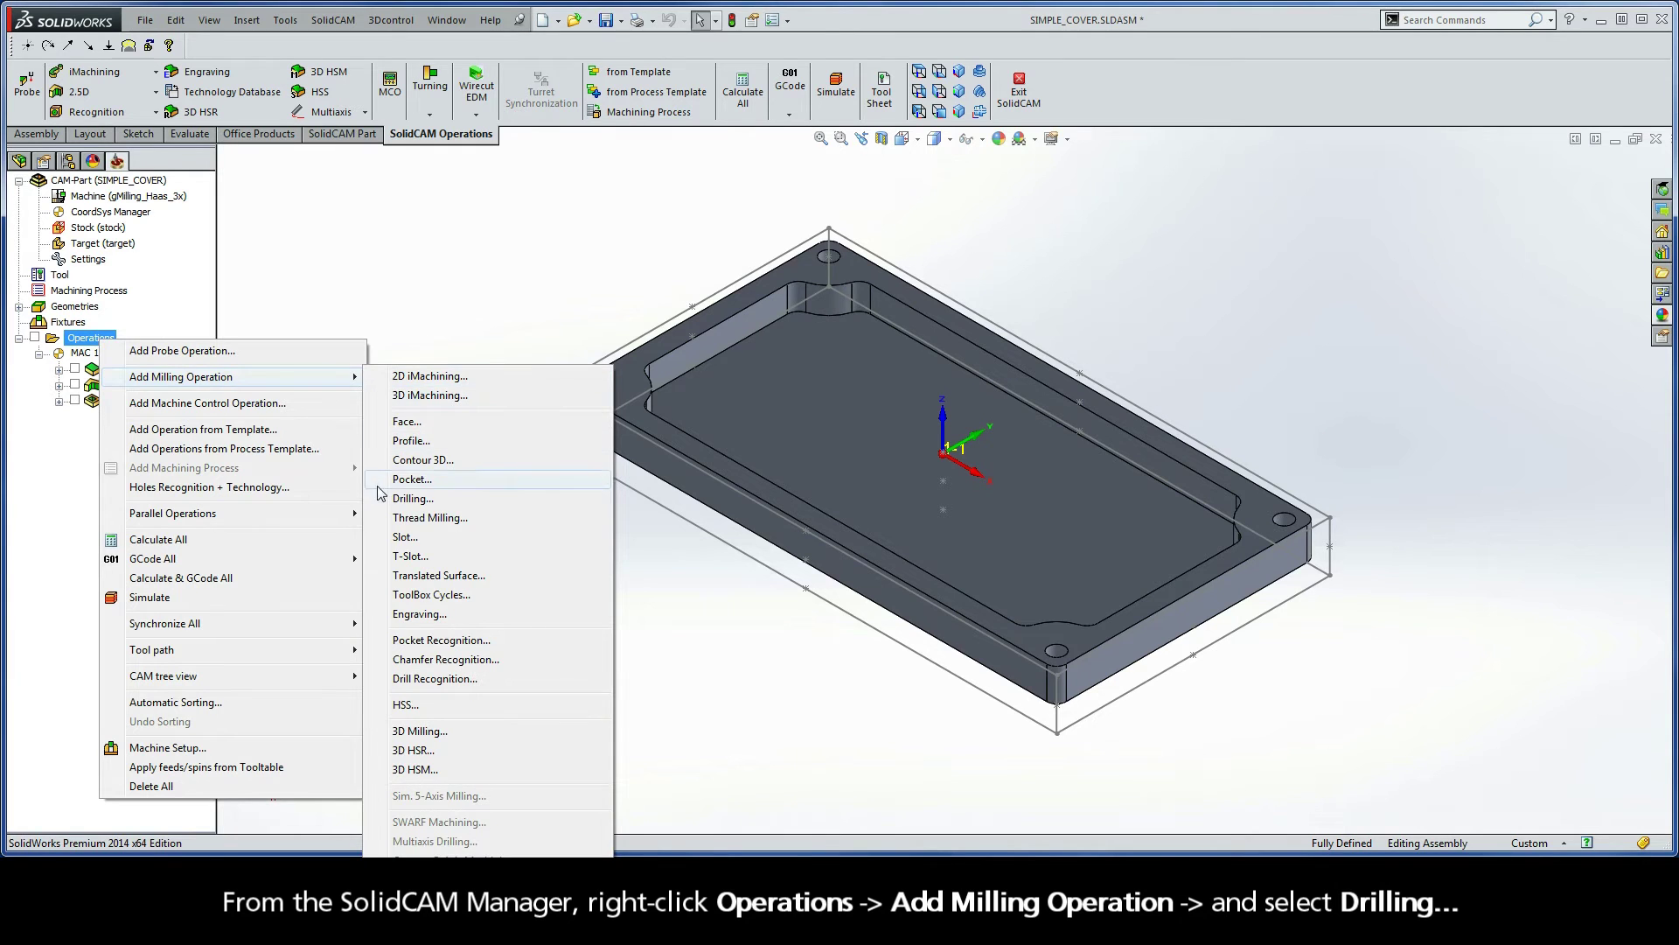
{"action": "left_click", "coordinate": [424, 499]}
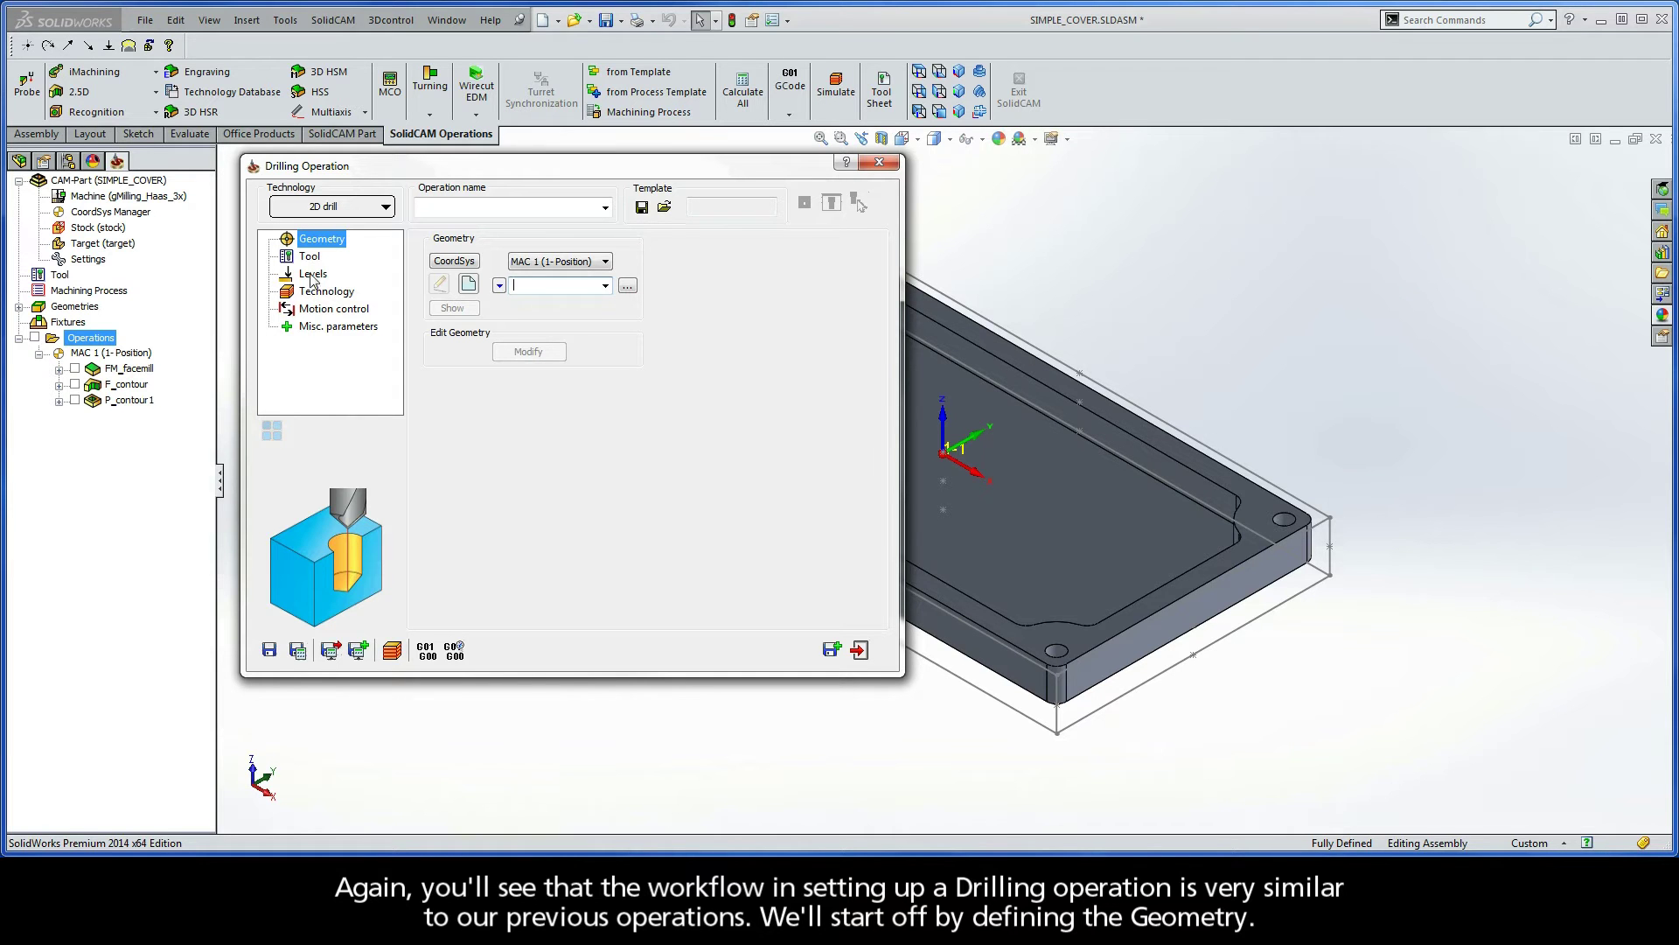
Define Multi-positions drill geometry from the top face's four hole centres at X ±70, Y ±35
{"action": "left_click", "coordinate": [467, 281]}
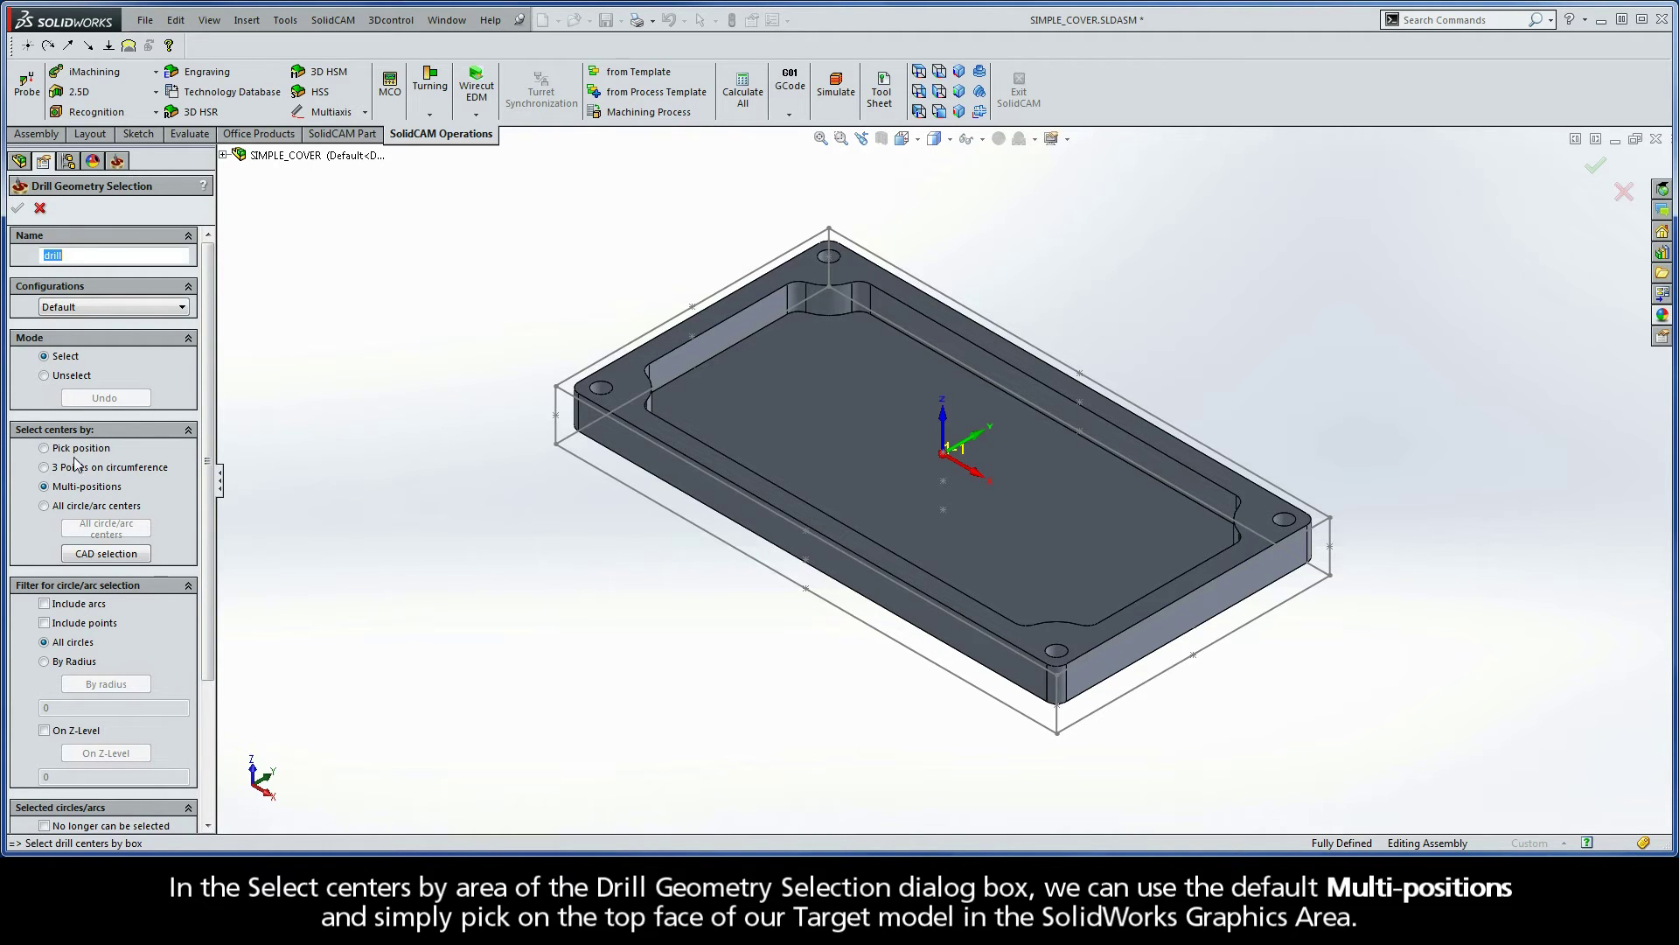
{"action": "left_click", "coordinate": [45, 488]}
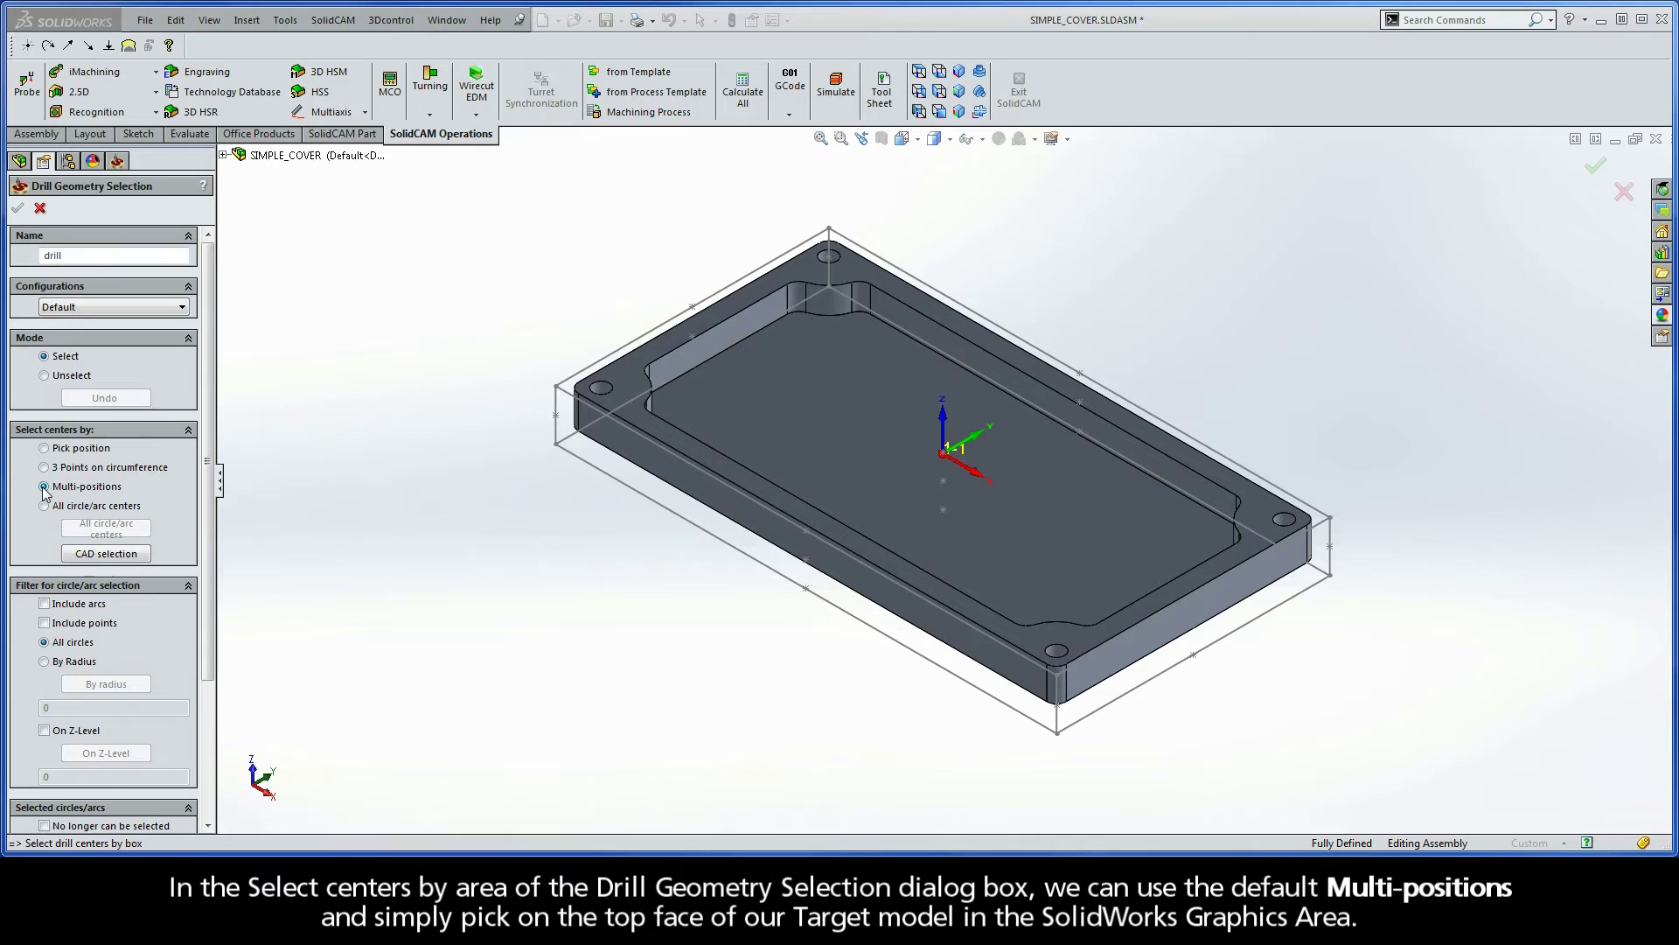
{"action": "left_click", "coordinate": [627, 382]}
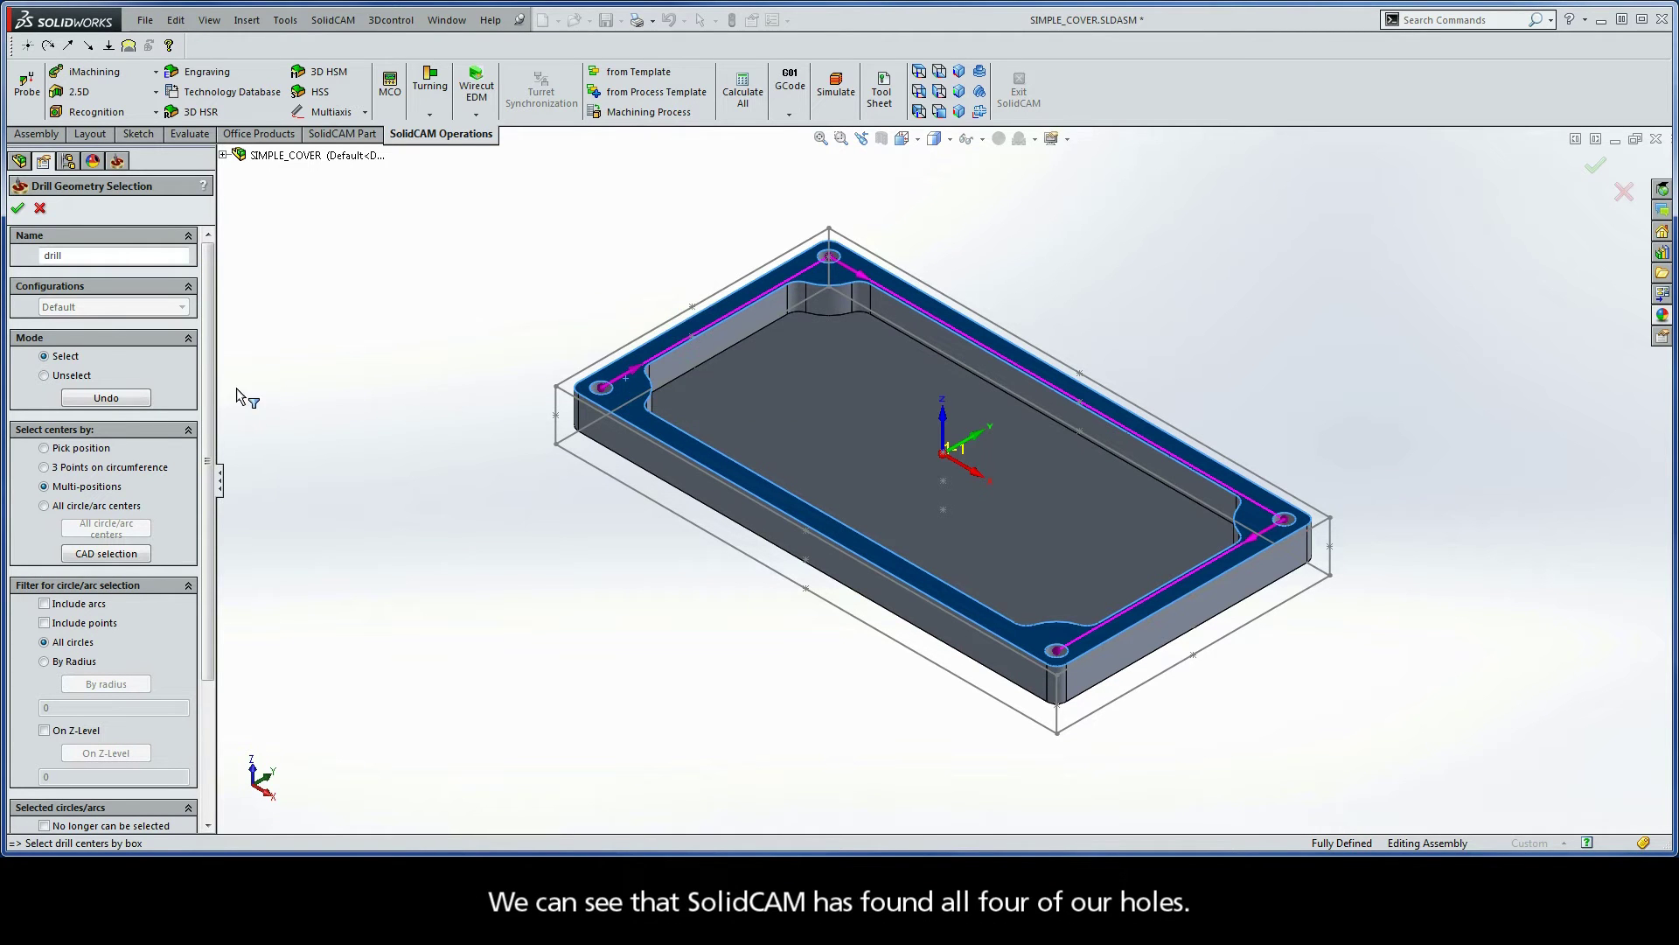
{"action": "left_click_drag", "start_coordinate": [210, 386], "coordinate": [209, 537]}
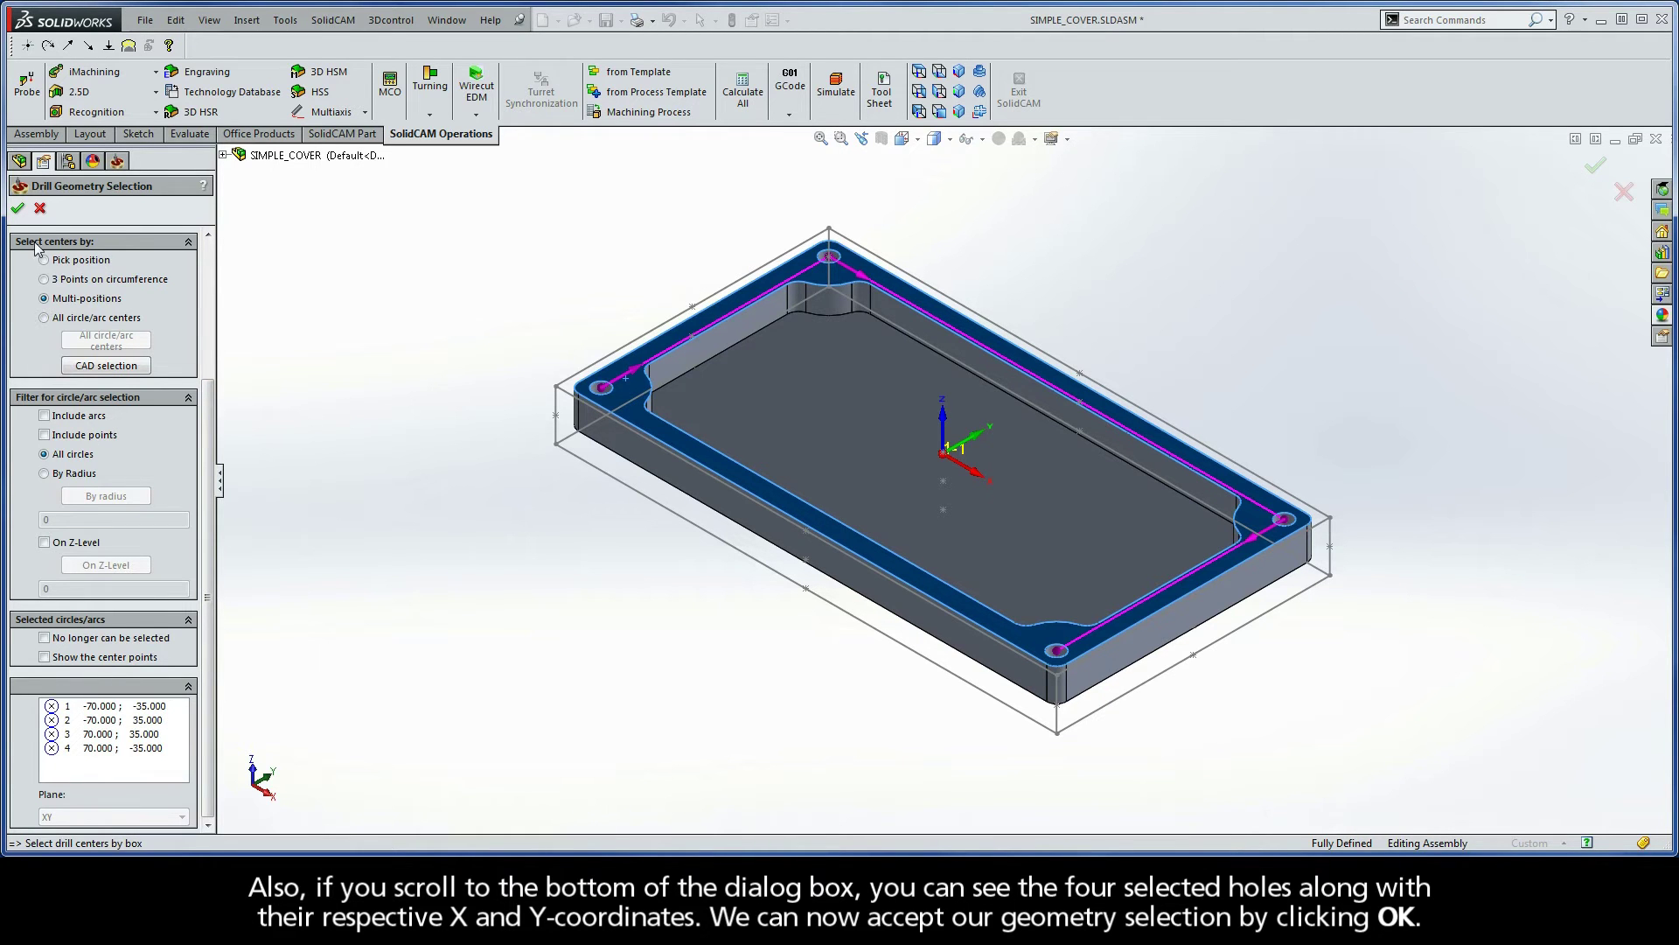
{"action": "left_click", "coordinate": [19, 210]}
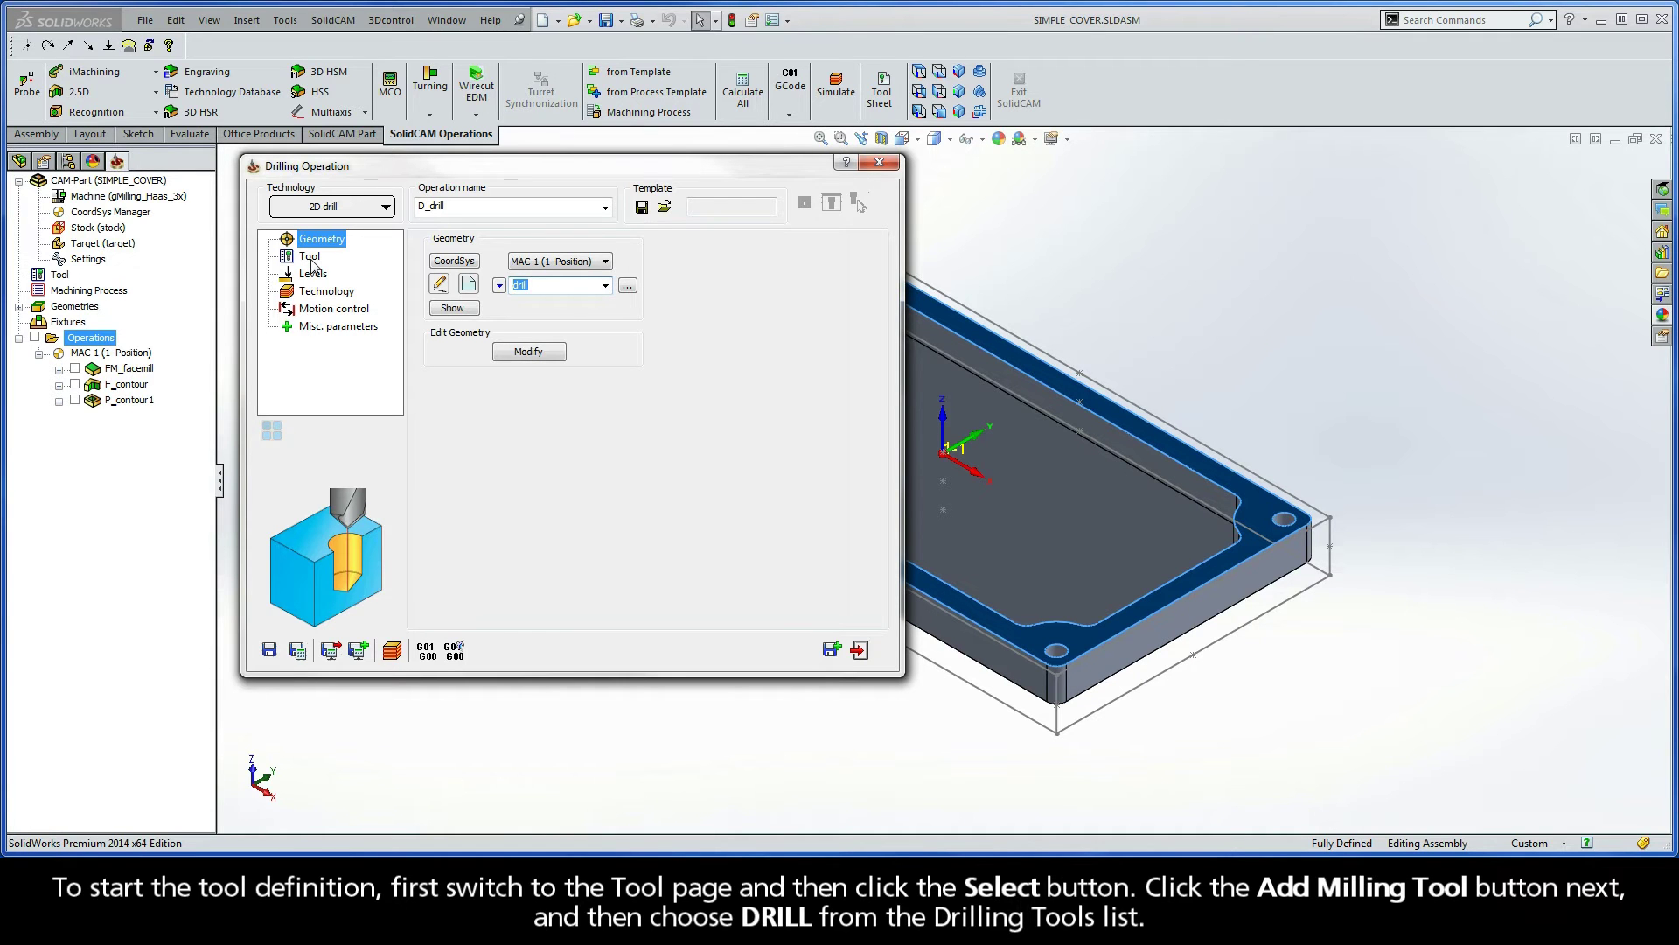
Add a new DRILL as tool 3 with a 5 mm diameter
{"action": "left_click", "coordinate": [311, 259]}
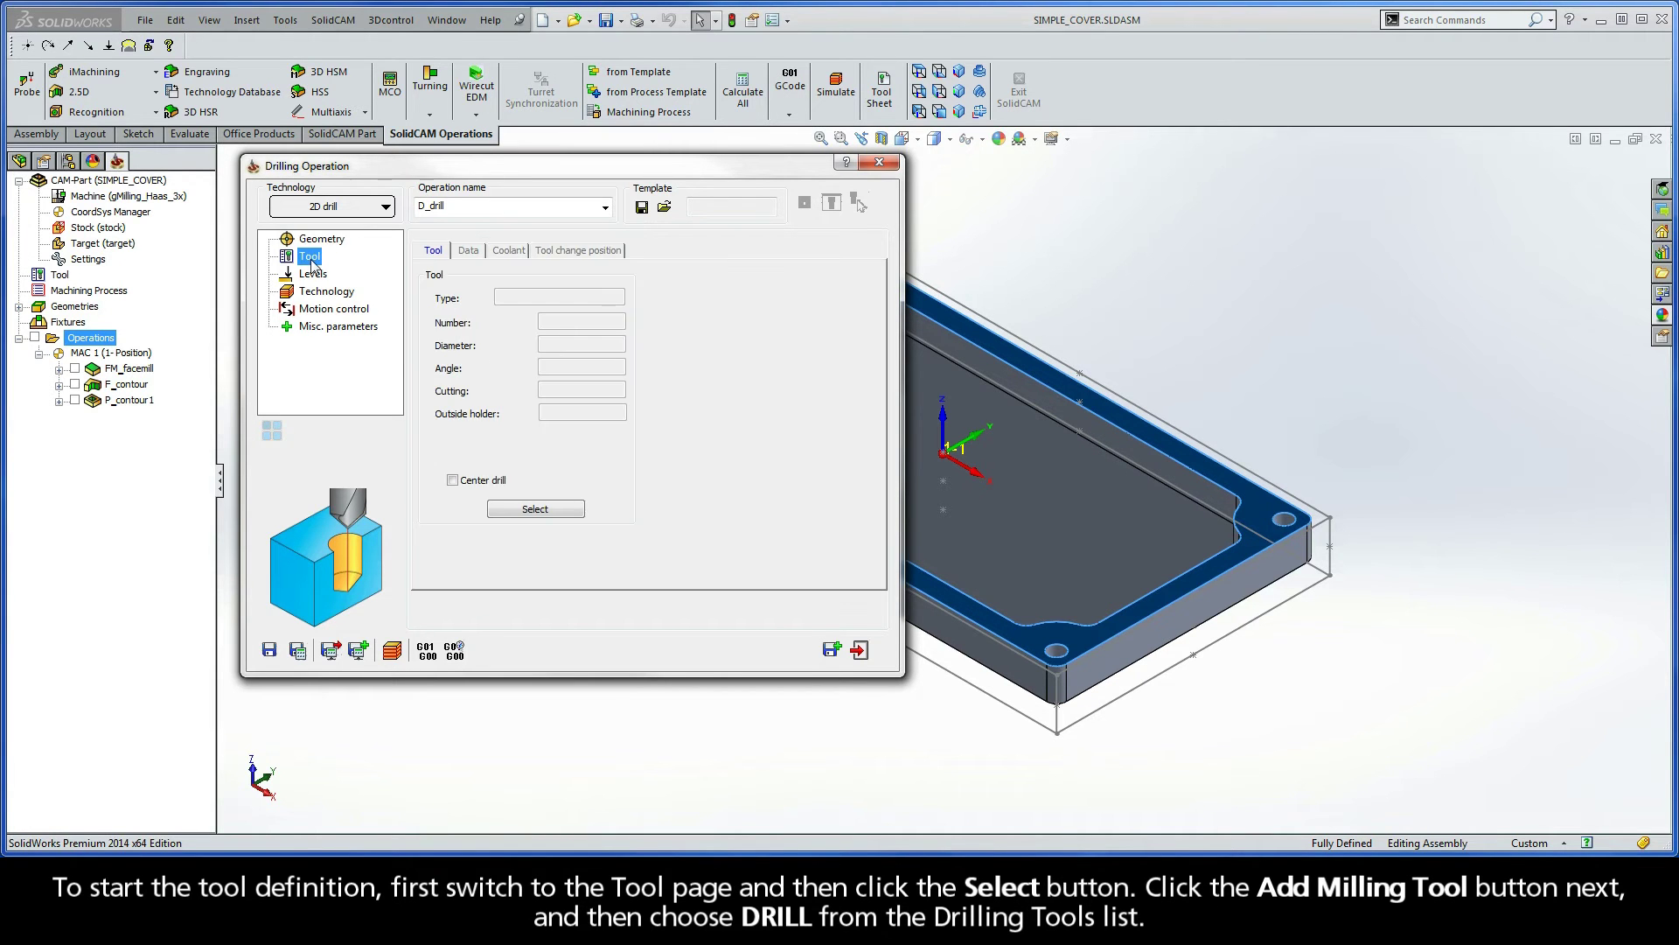
{"action": "left_click", "coordinate": [529, 511]}
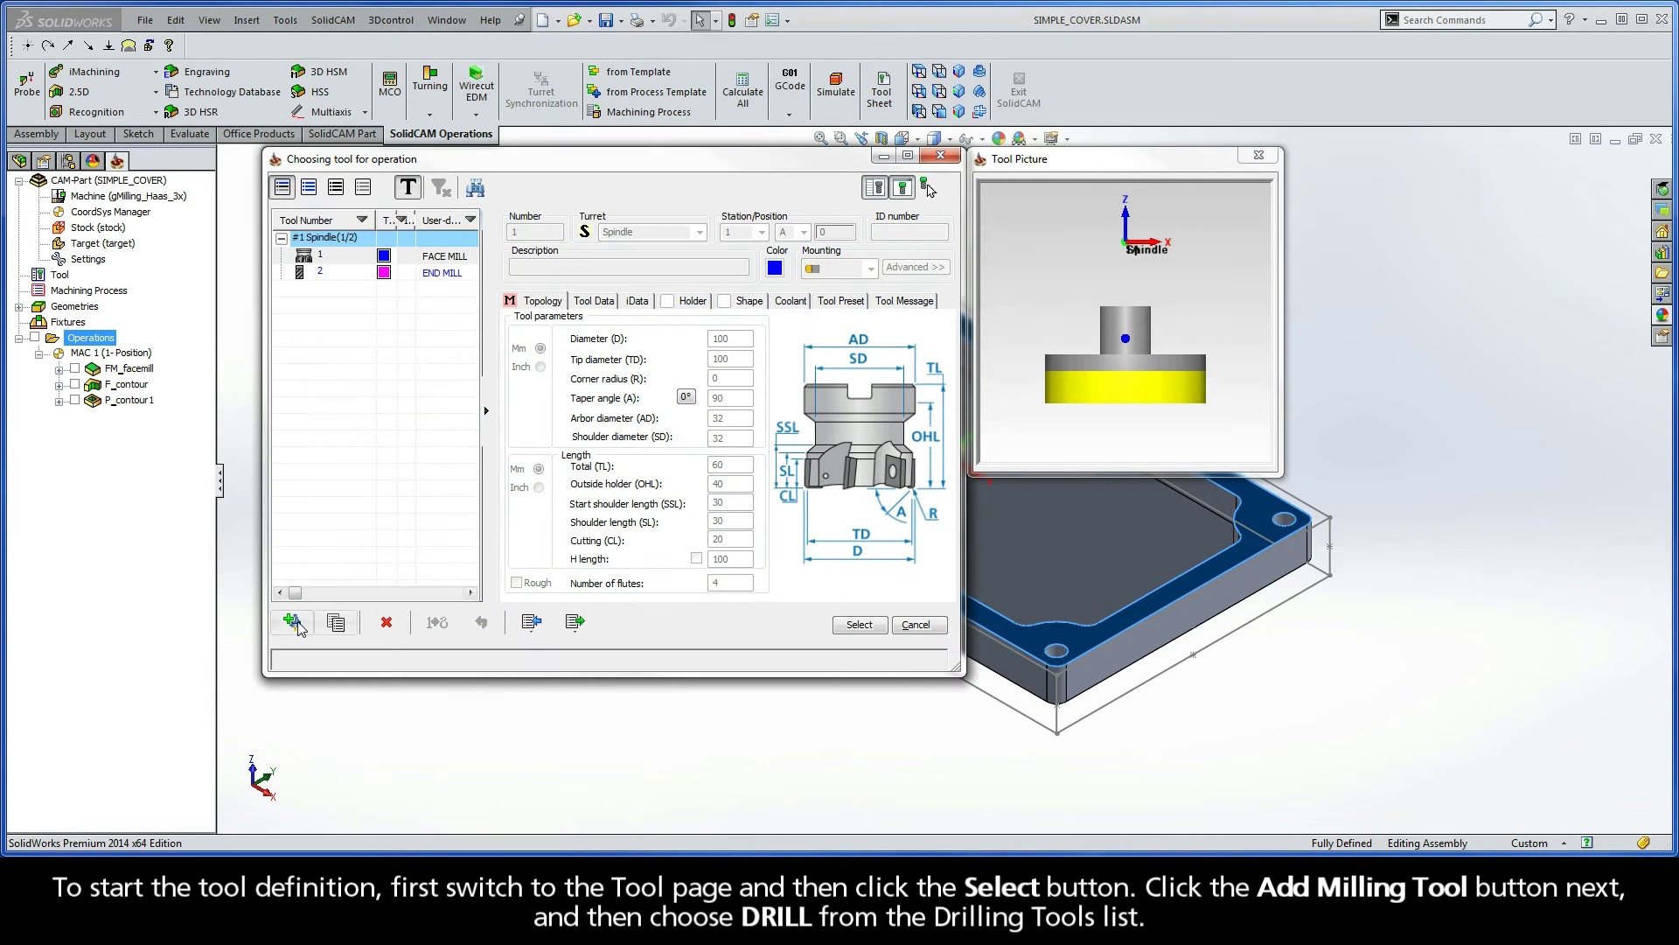
{"action": "left_click", "coordinate": [292, 621]}
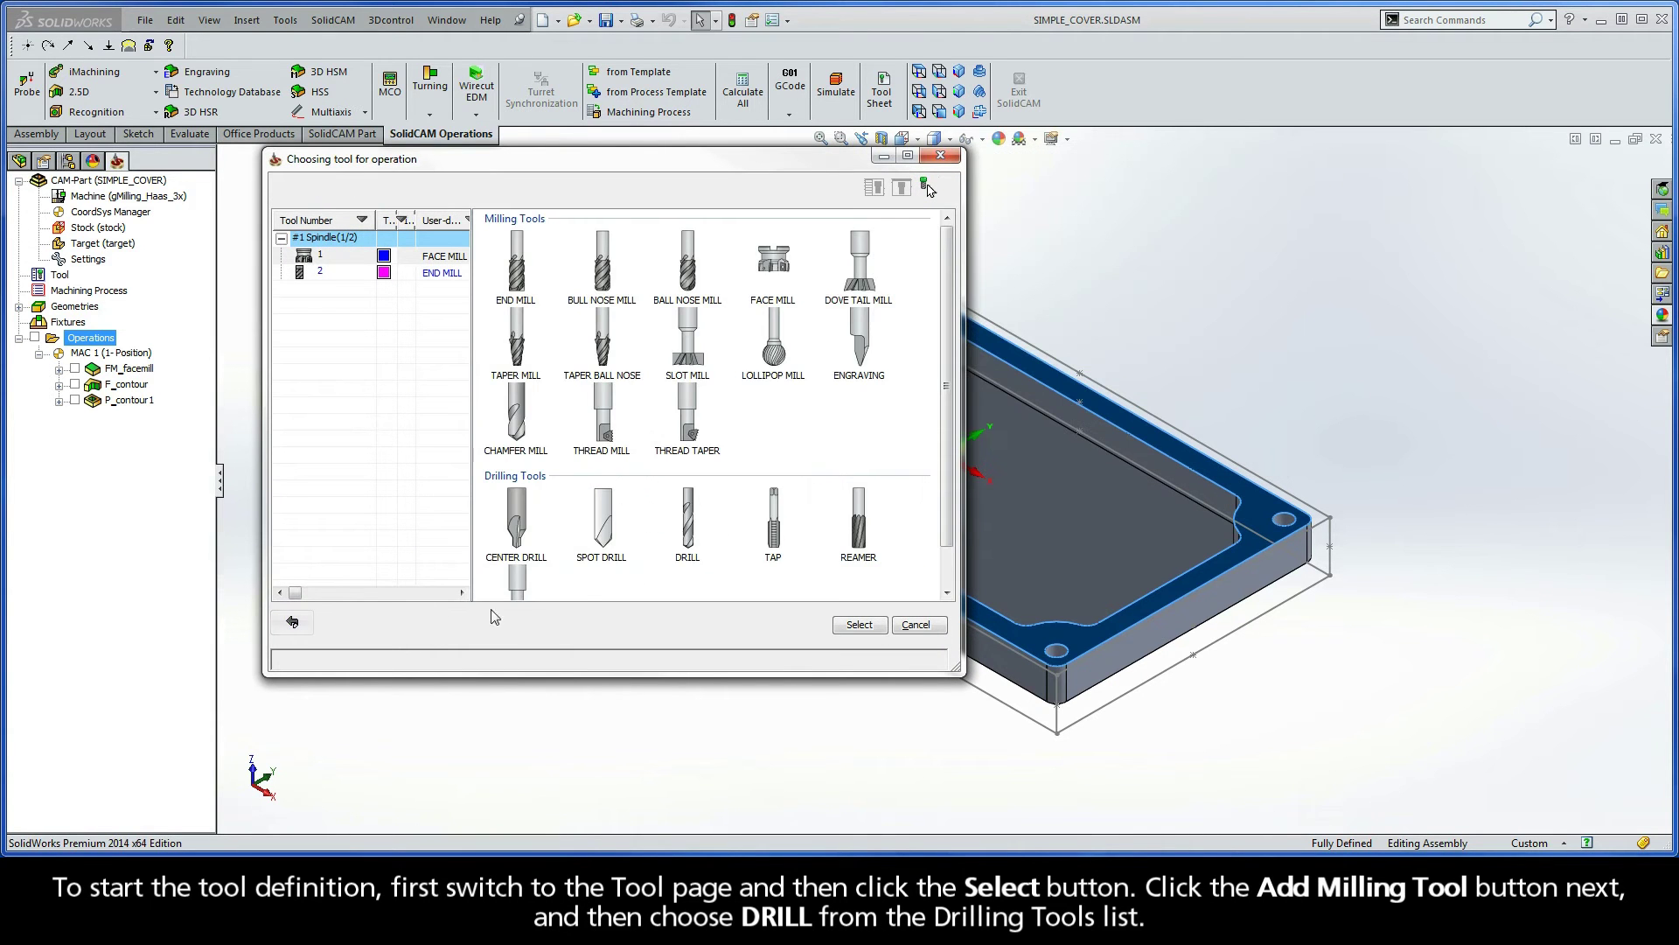
{"action": "left_click", "coordinate": [688, 516]}
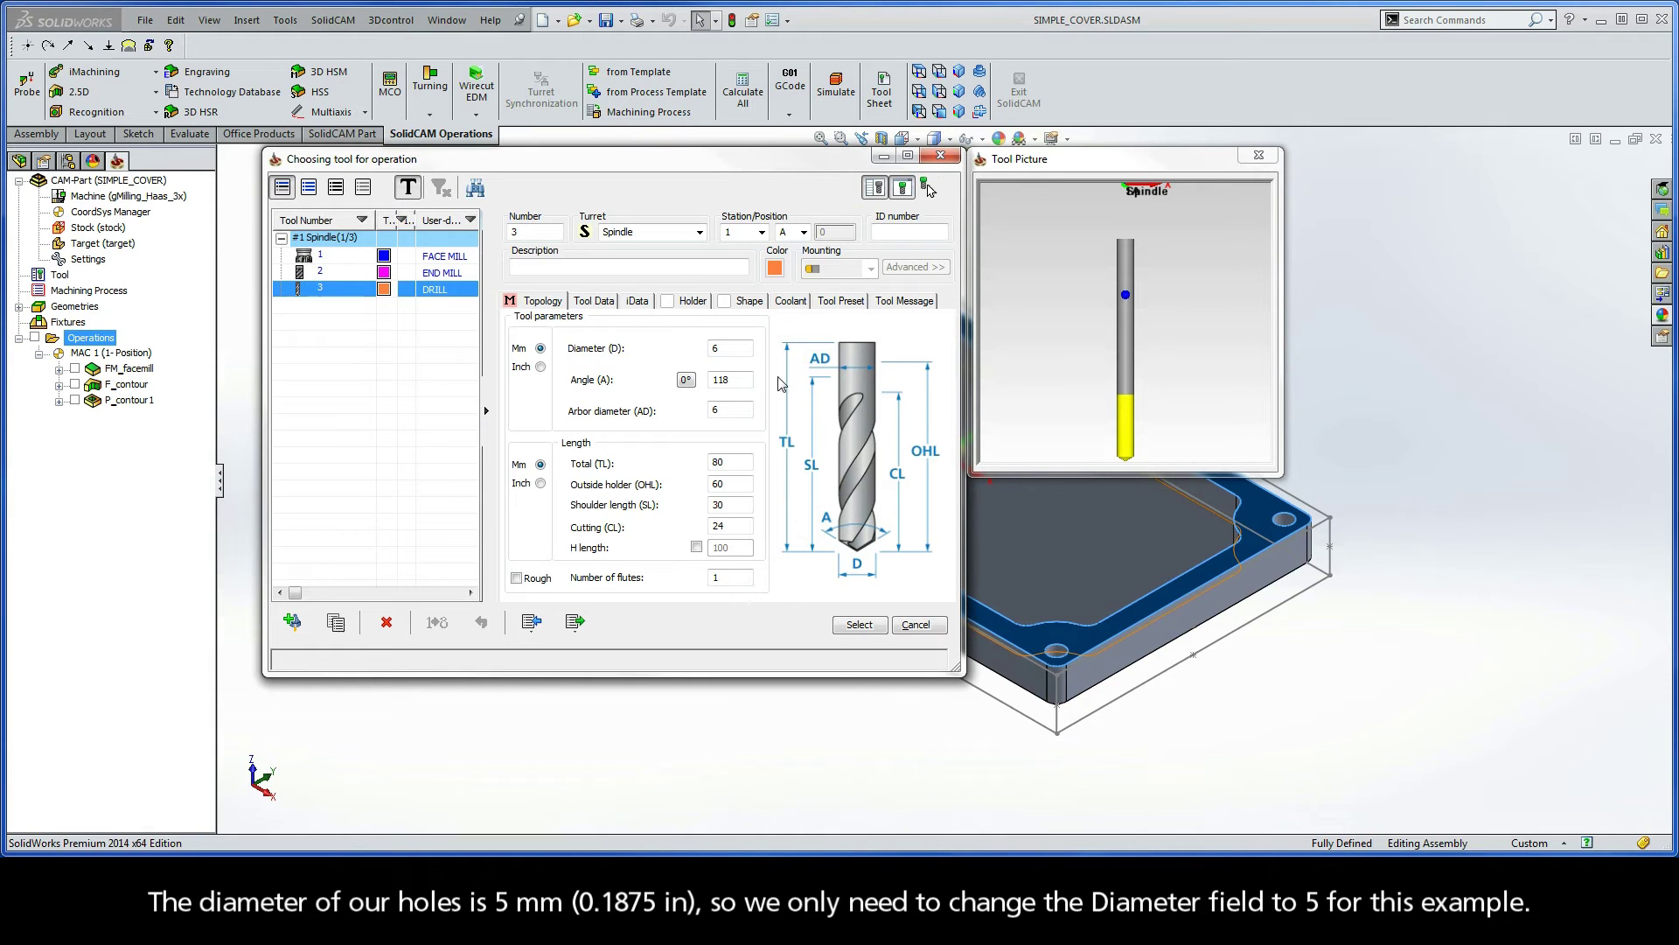
{"action": "left_click", "coordinate": [727, 348]}
{"action": "type", "text": "5"}
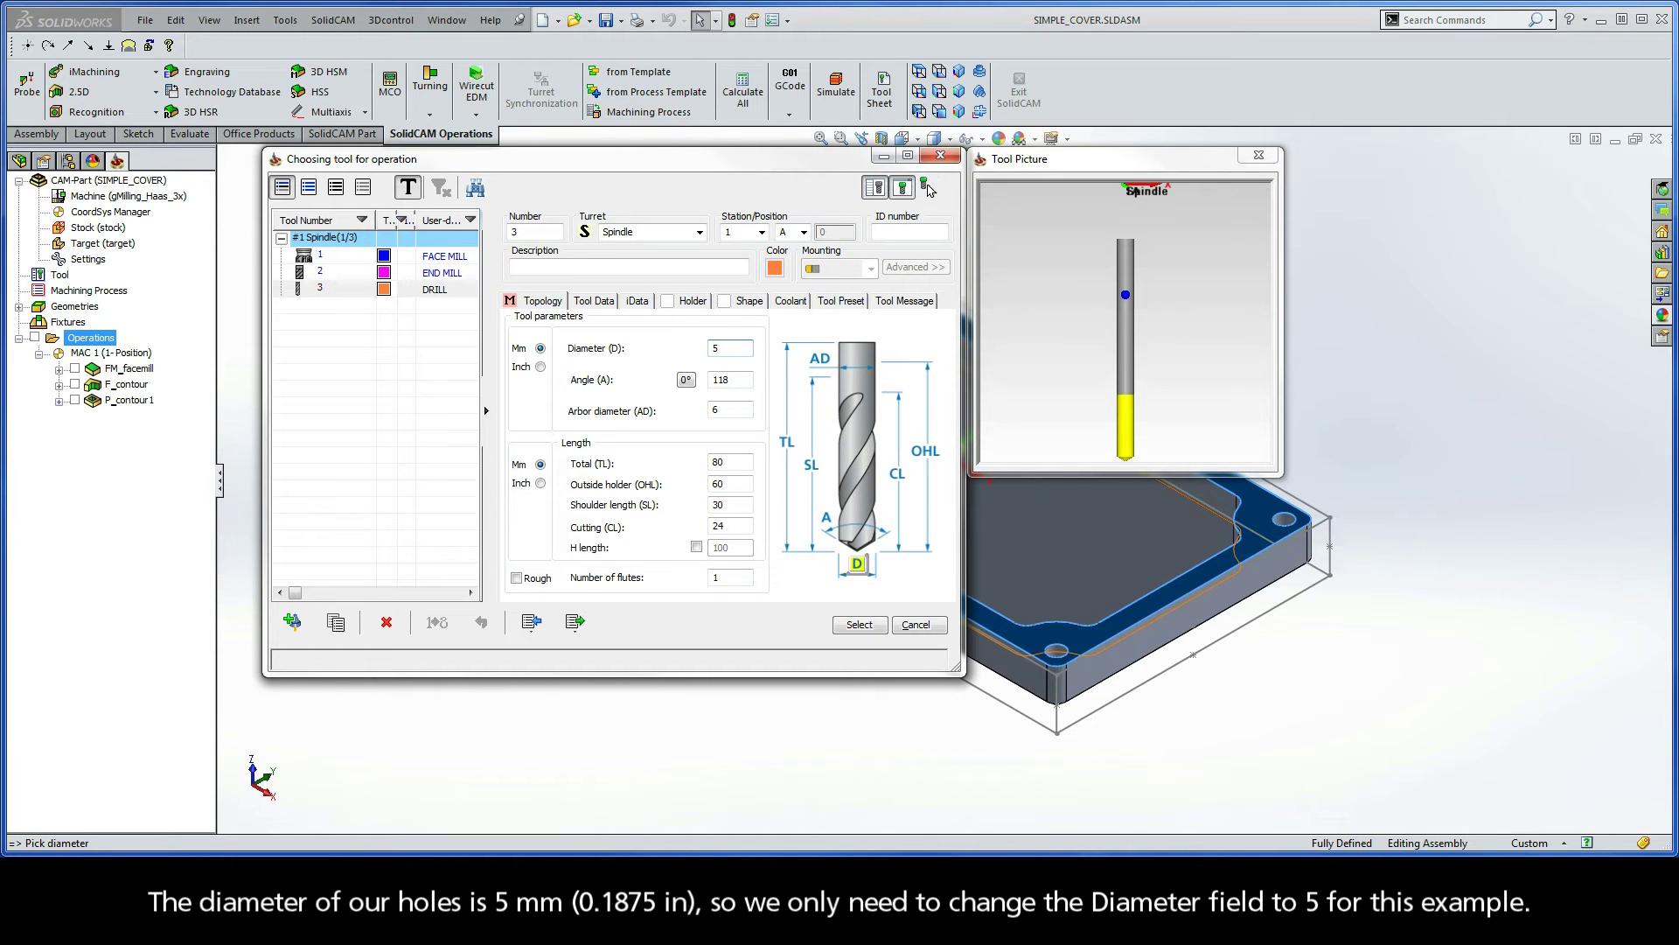
{"action": "left_click", "coordinate": [728, 409]}
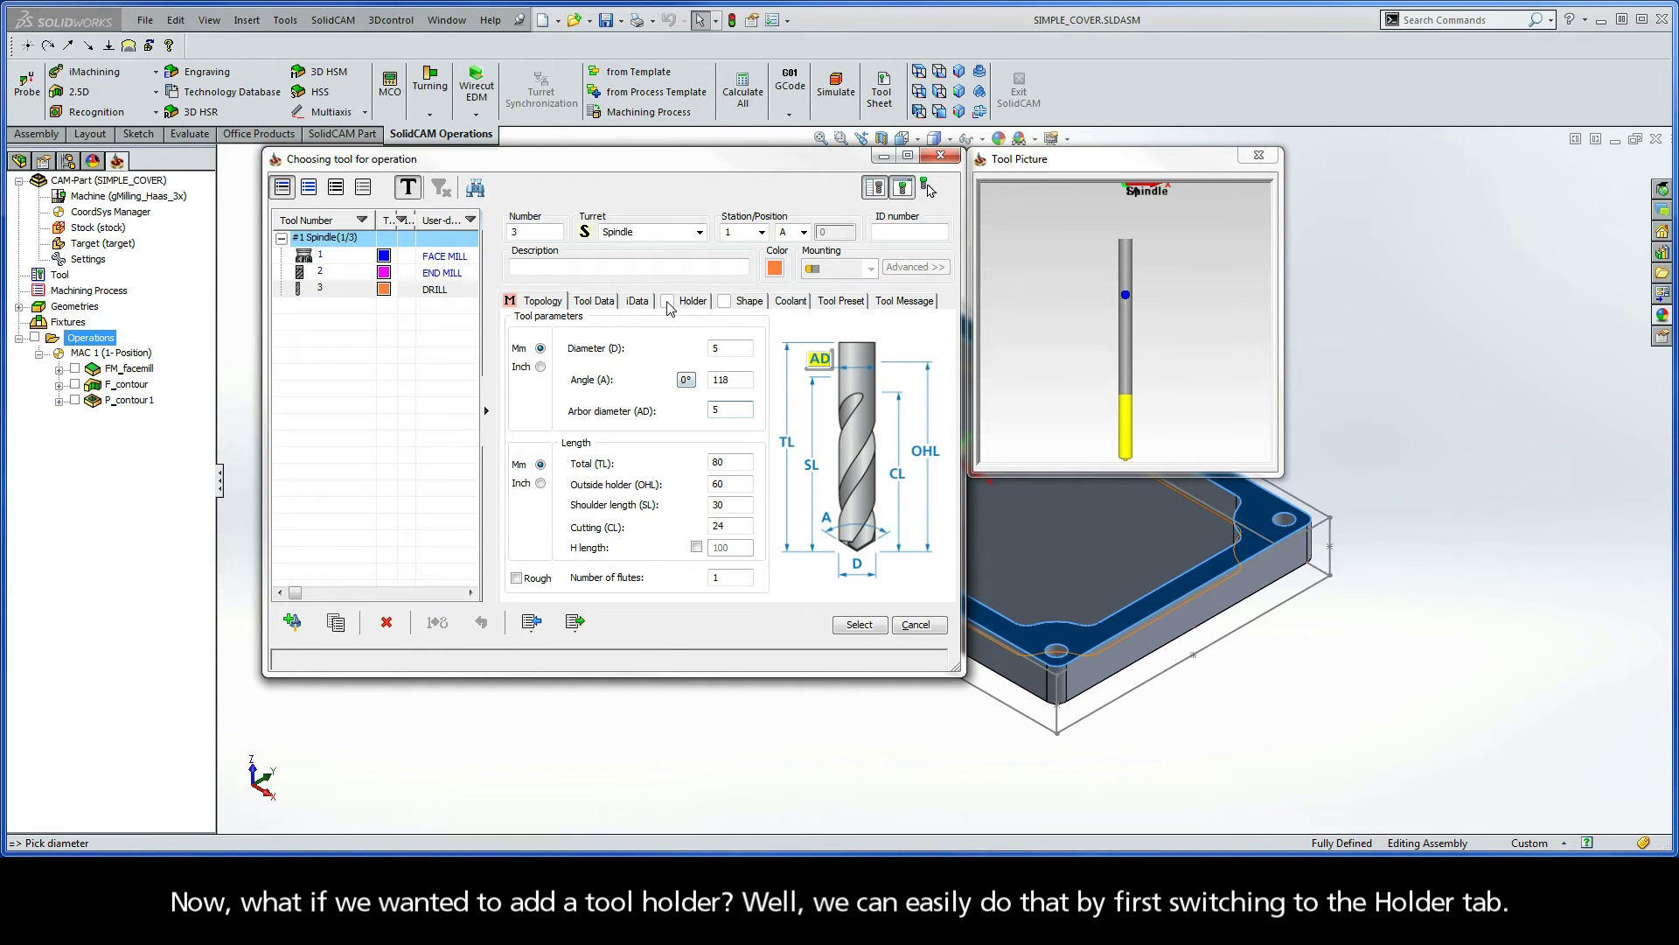
Compare Shape and Stl holders, then mount the HSK A 63 ER 16x80 Shape holder
{"action": "left_click", "coordinate": [694, 302]}
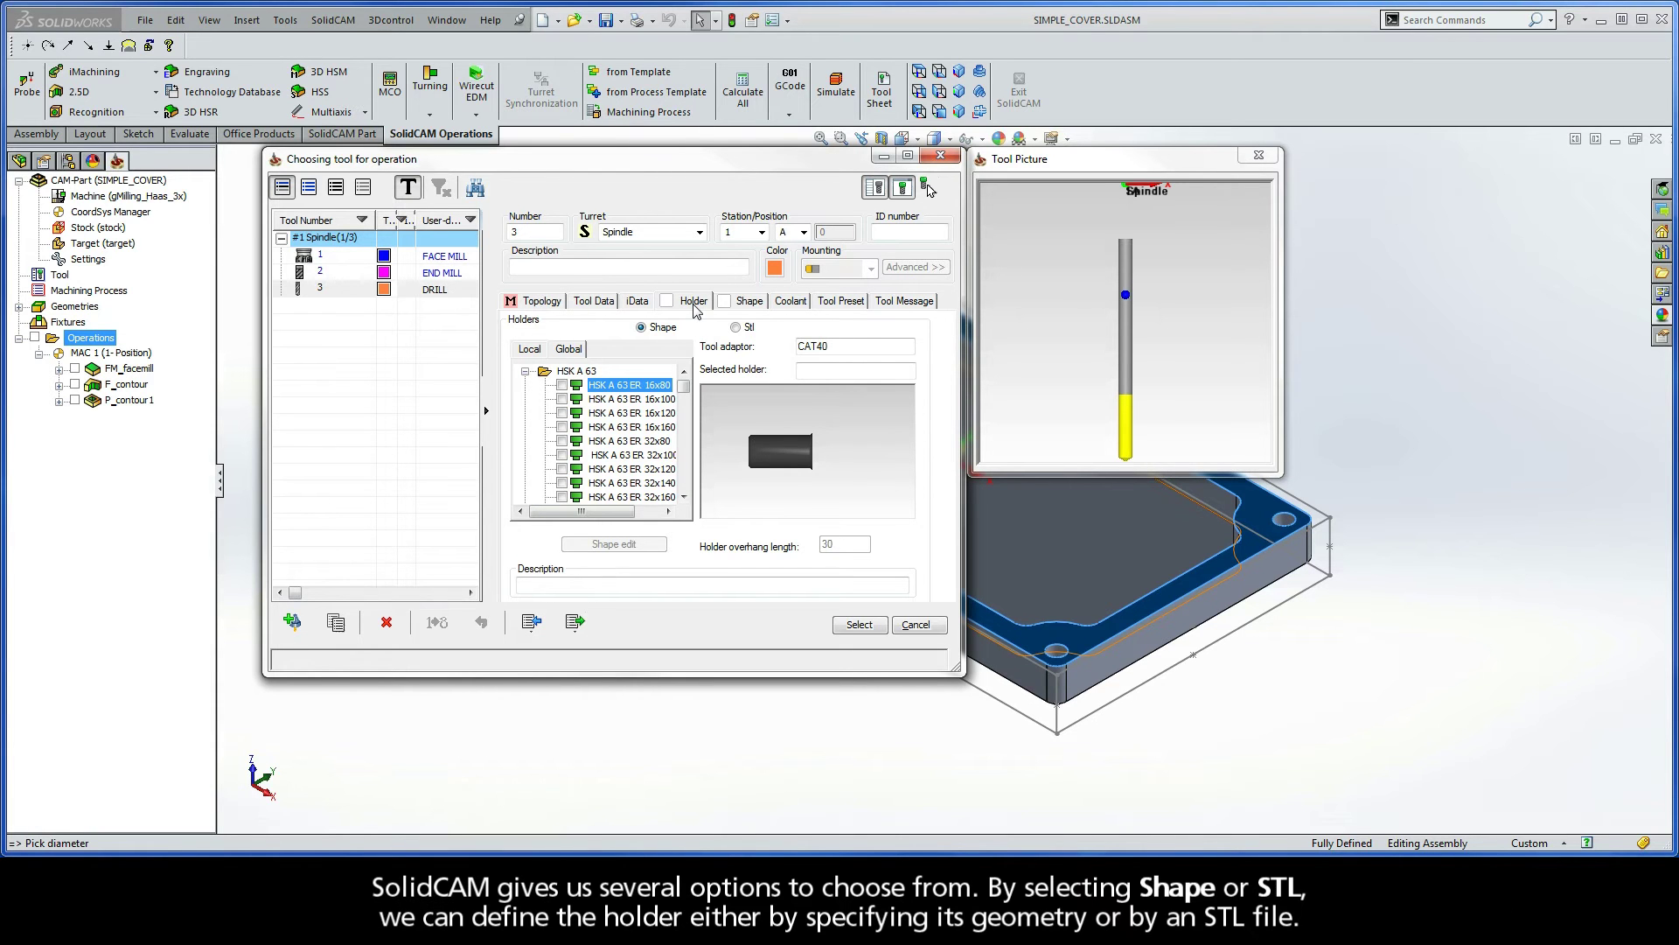
{"action": "left_click", "coordinate": [641, 328]}
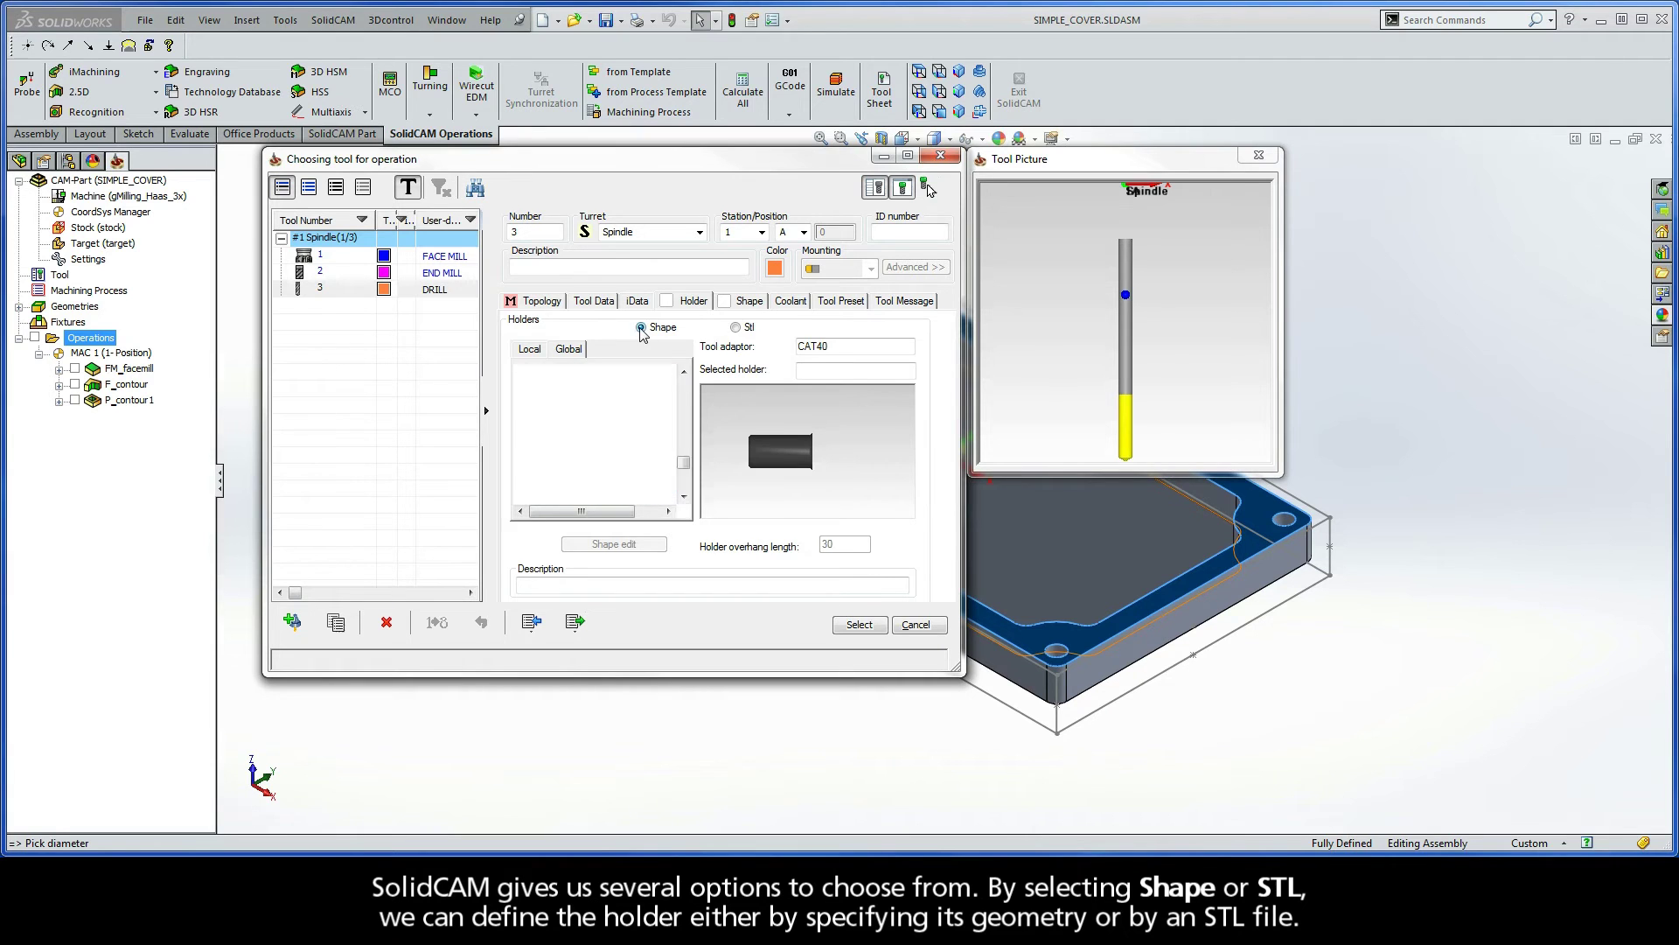
{"action": "left_click", "coordinate": [735, 329]}
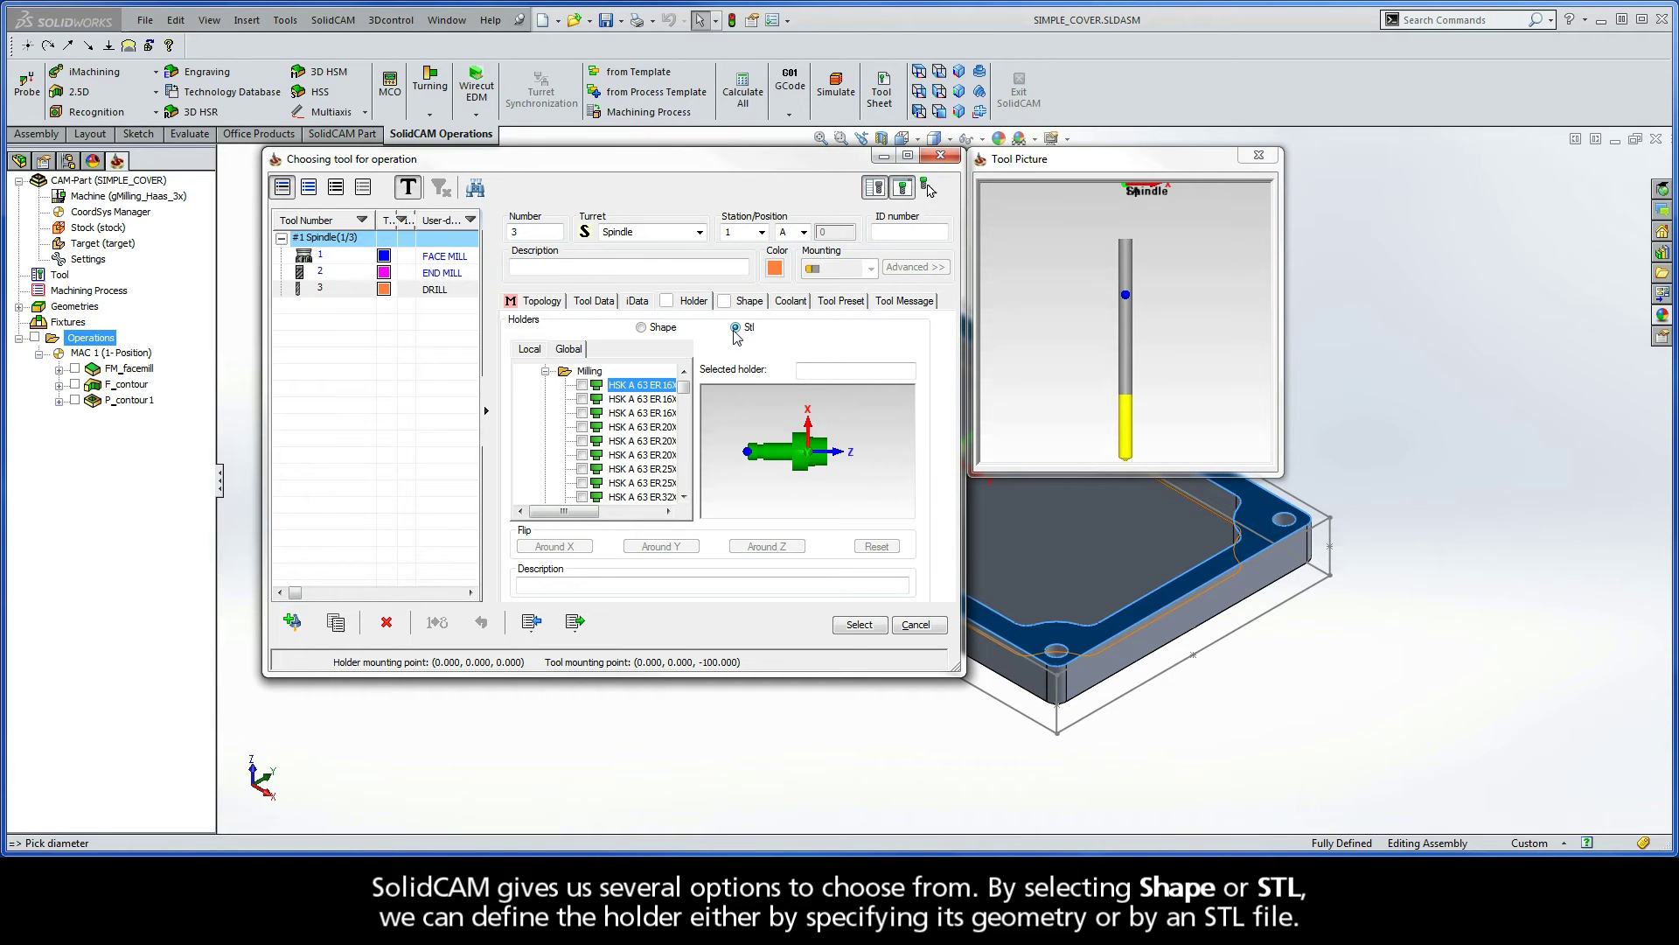
{"action": "left_click", "coordinate": [642, 328]}
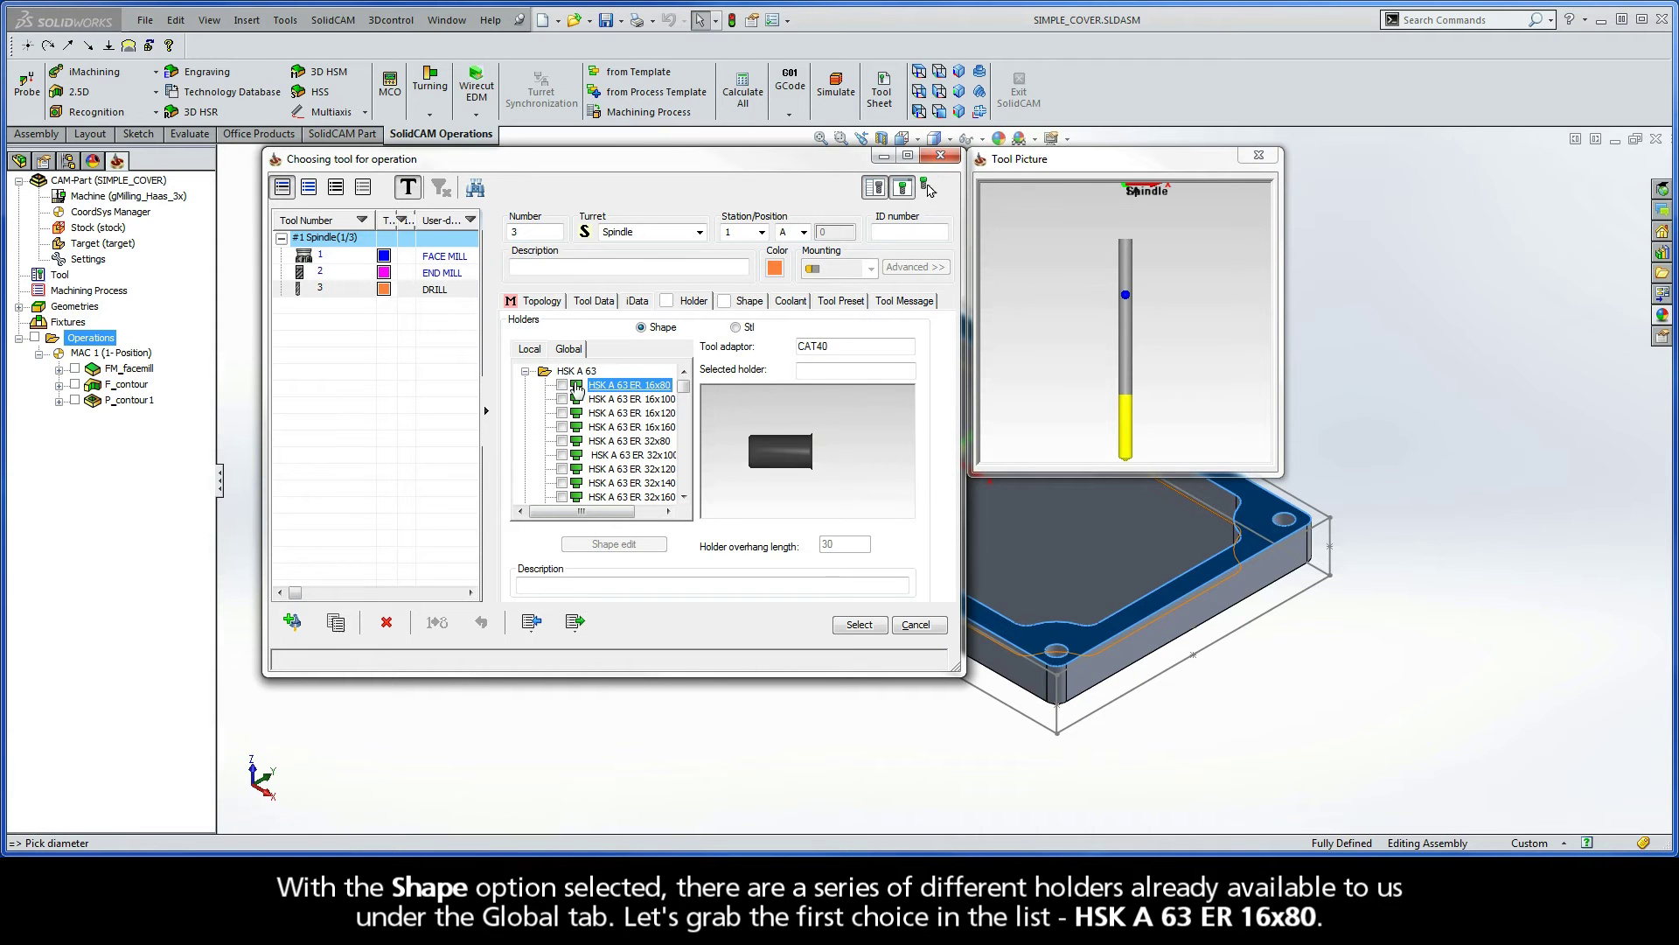
{"action": "left_click", "coordinate": [562, 387]}
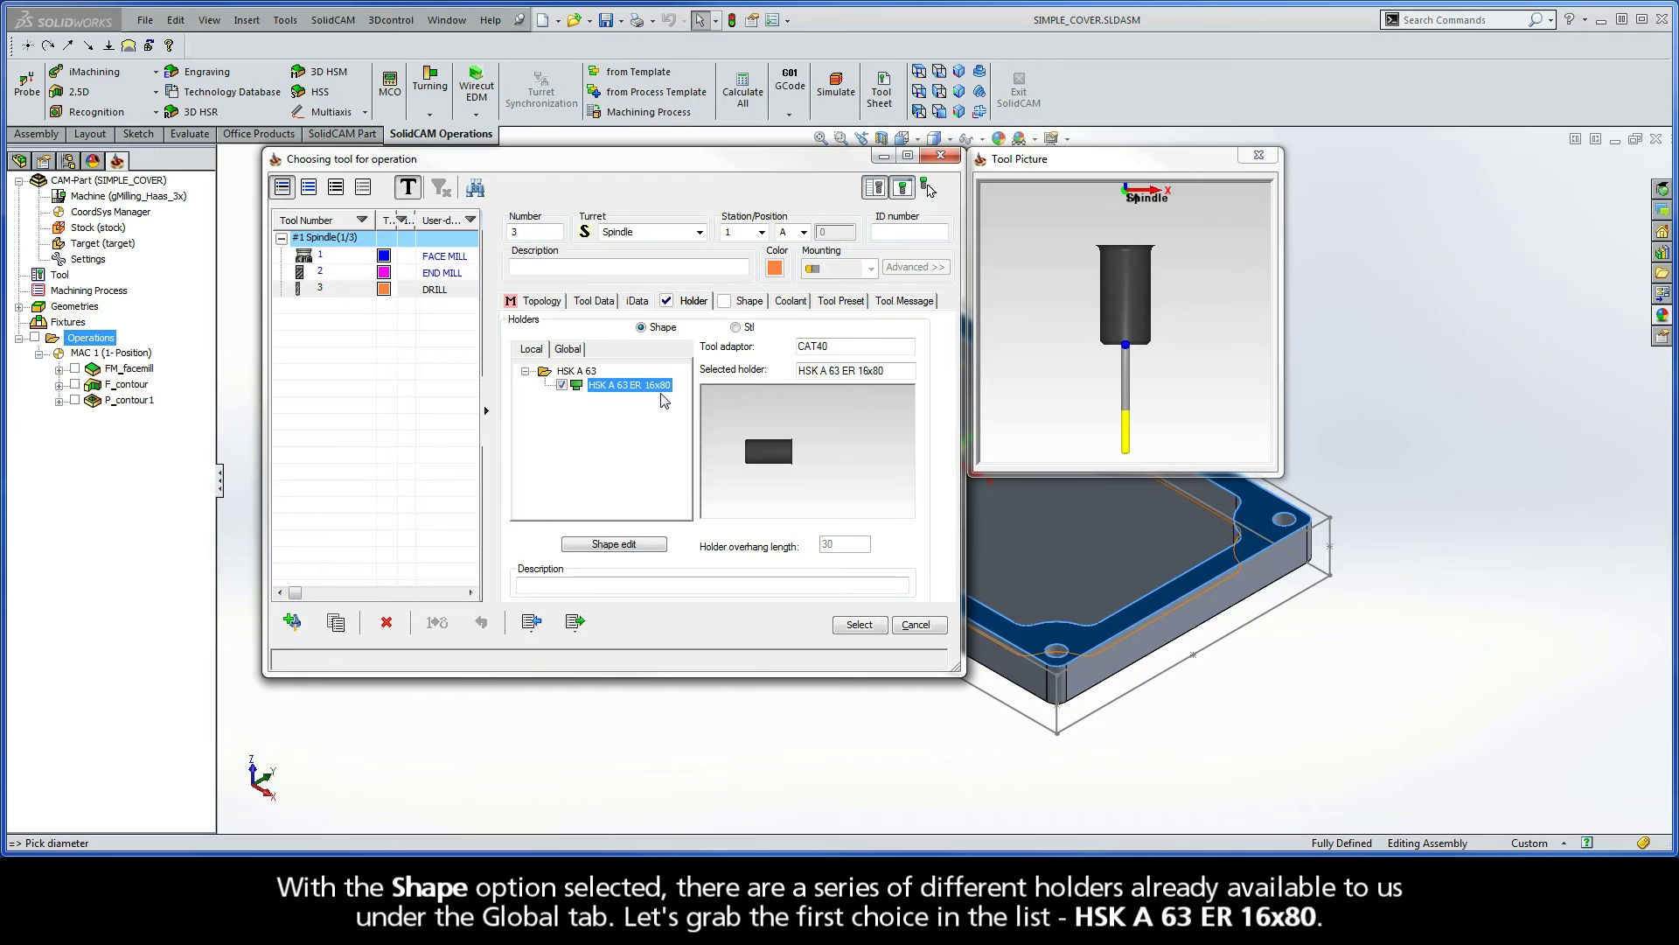
{"action": "left_click", "coordinate": [616, 544]}
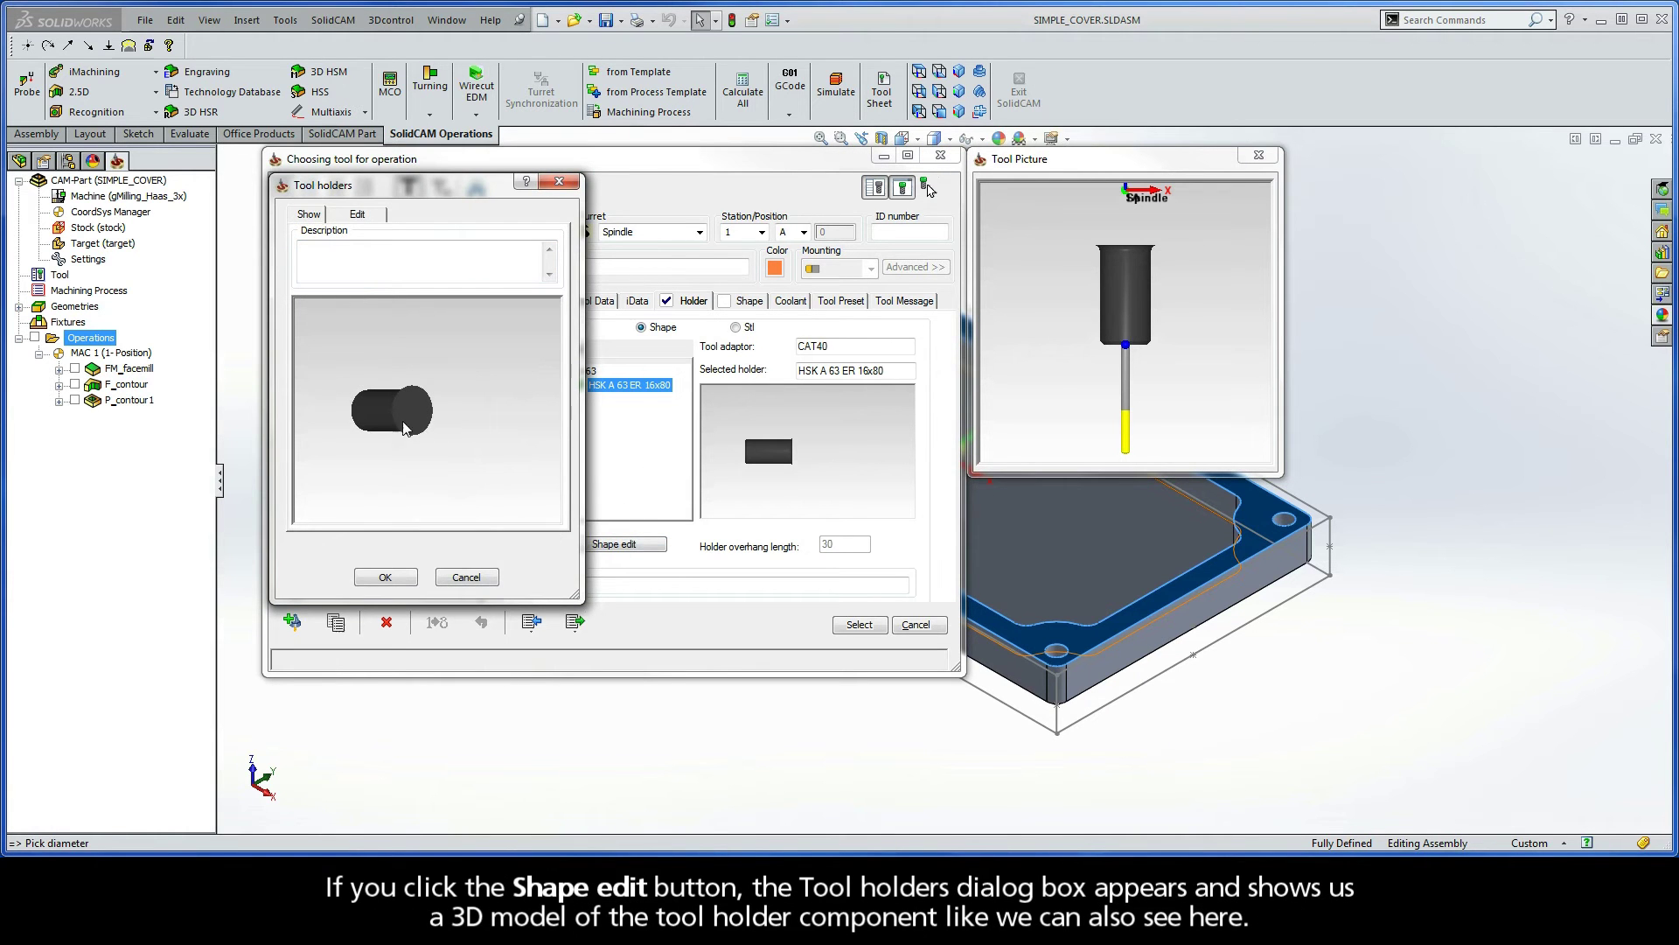
{"action": "left_click_drag", "start_coordinate": [385, 418], "coordinate": [388, 315]}
{"action": "scroll", "coordinate": [424, 394], "scroll_direction": "up", "scroll_amount": 2}
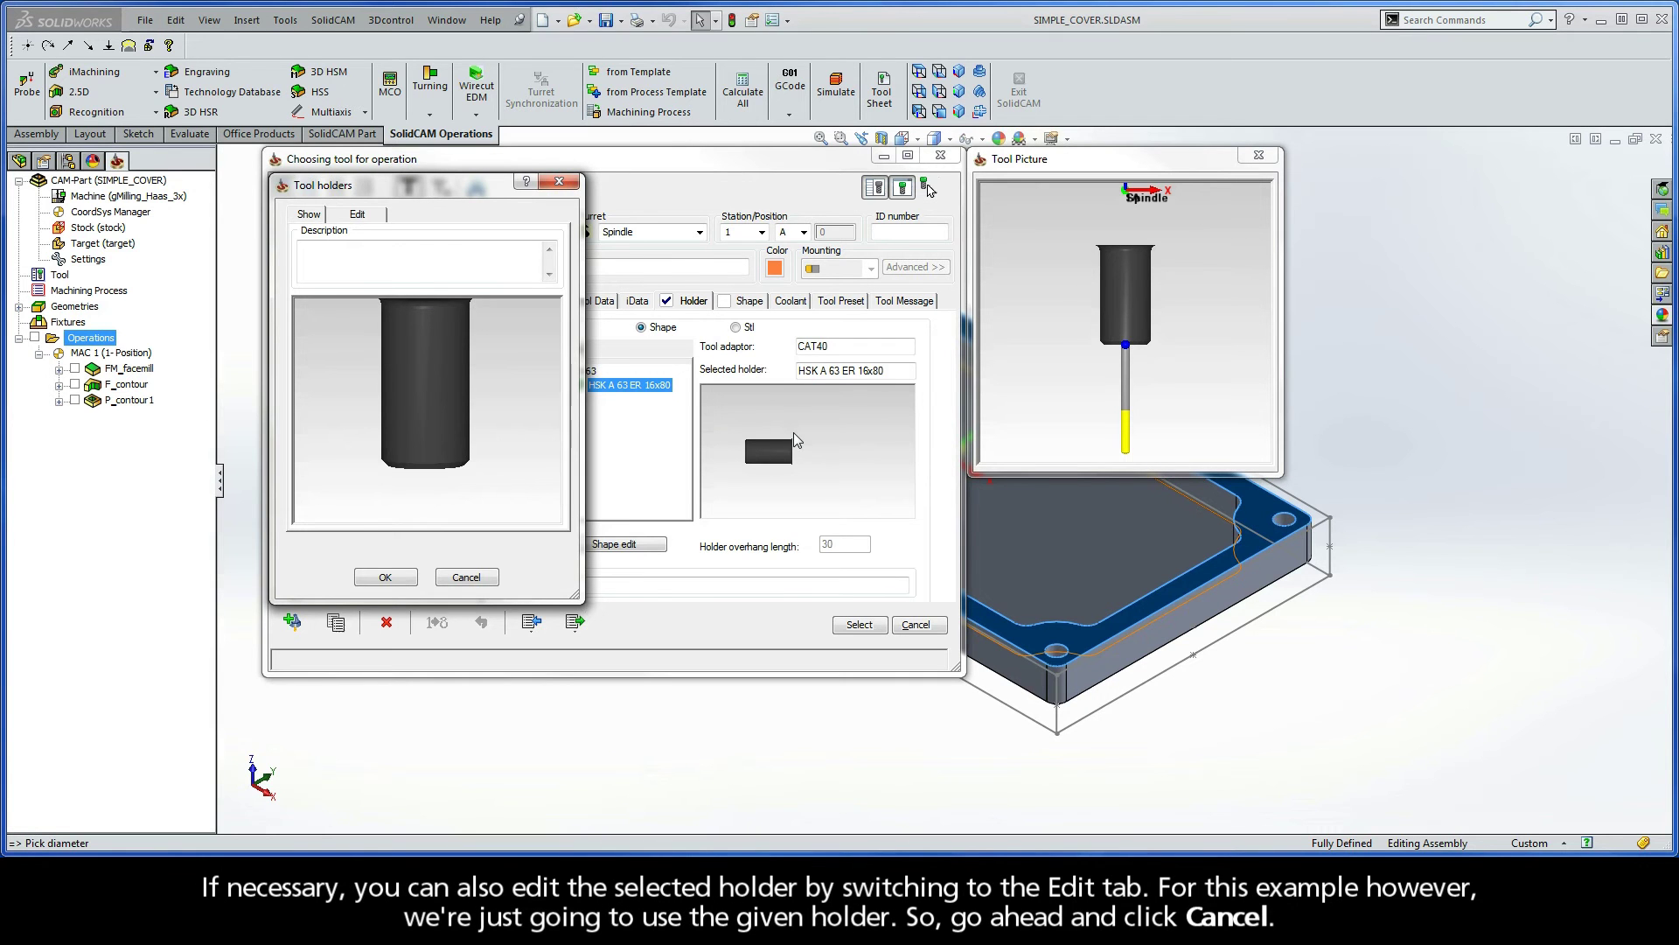
{"action": "left_click", "coordinate": [358, 215]}
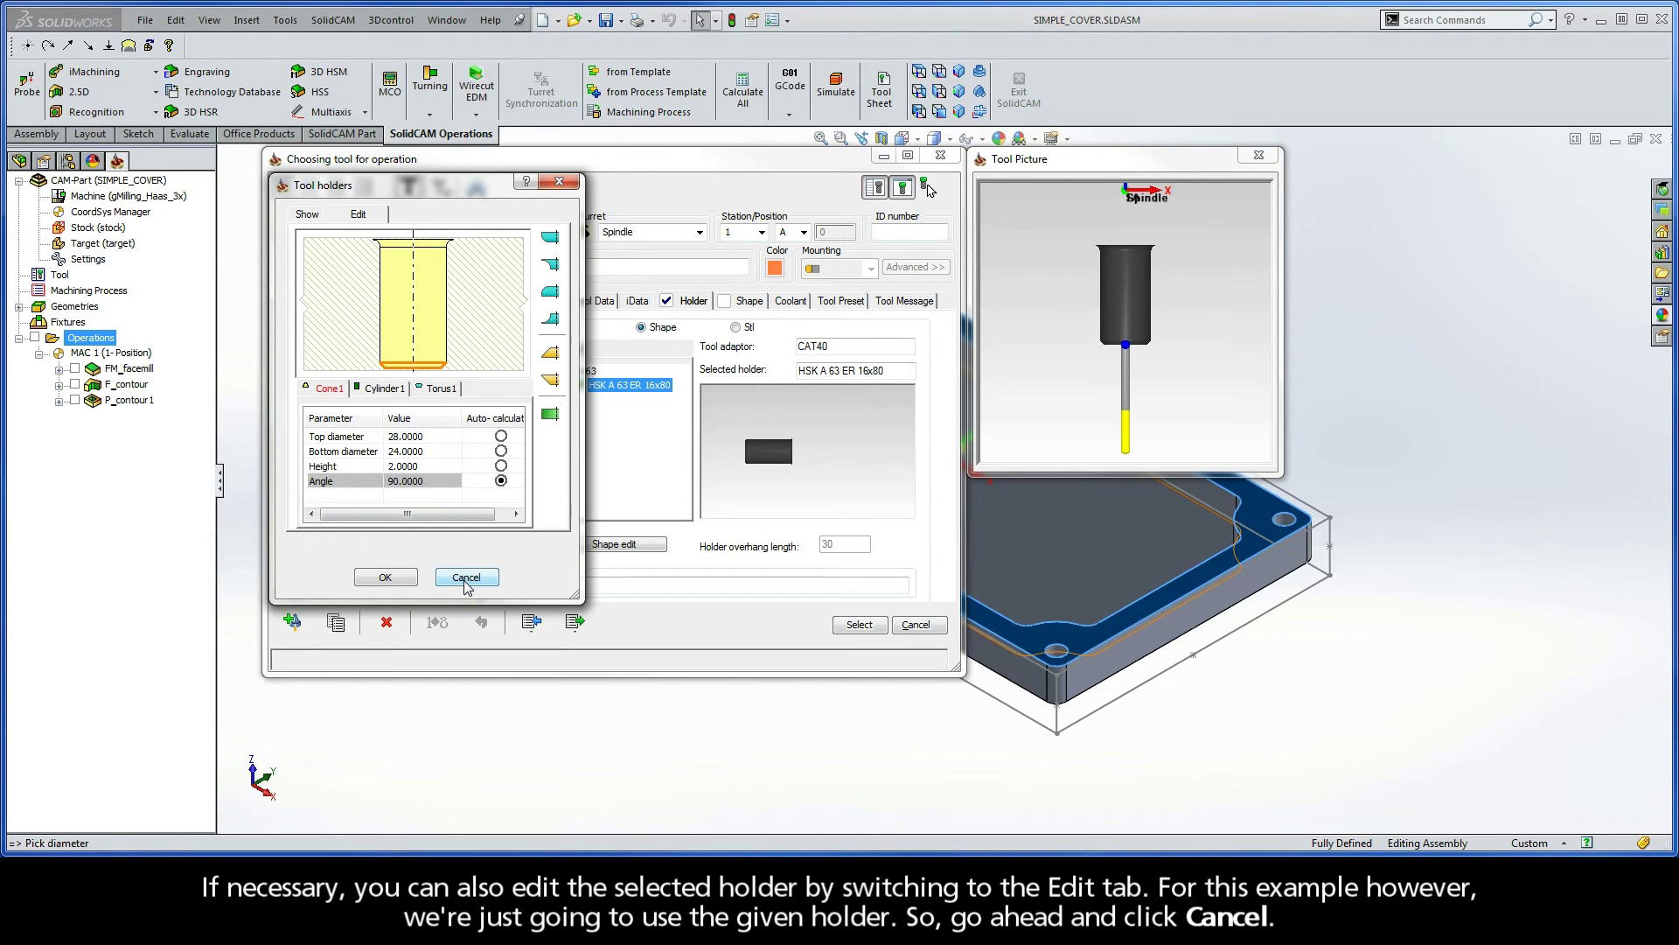
{"action": "left_click", "coordinate": [465, 579]}
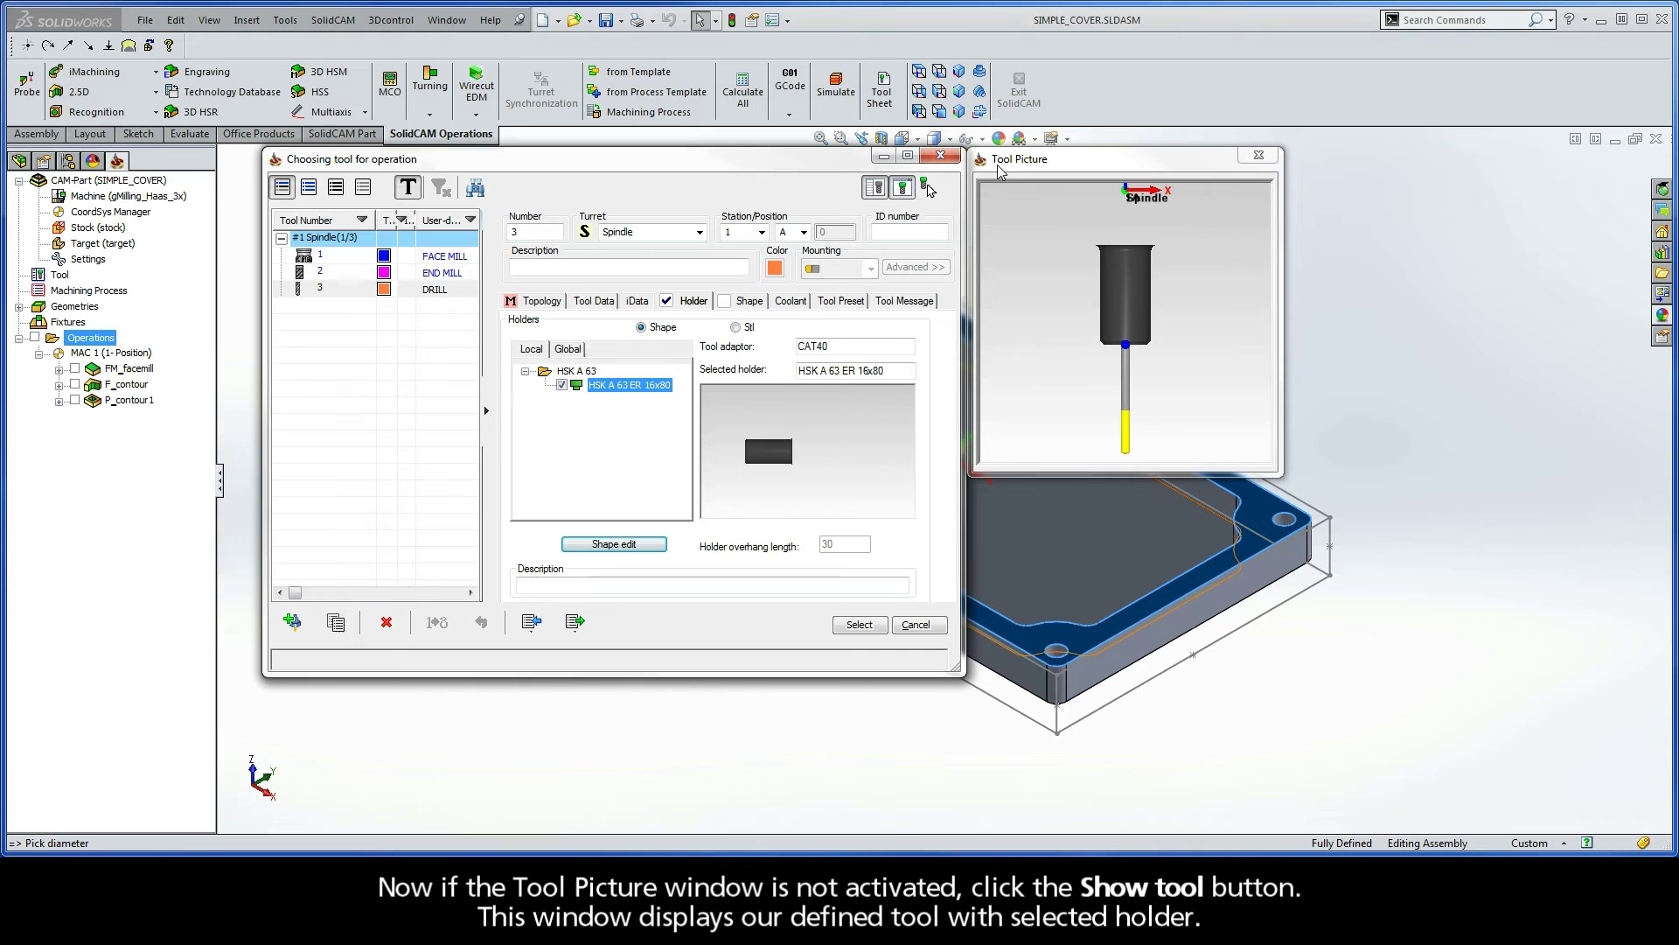
Zoom and rotate the tool preview to inspect how far the drill protrudes from its holder
{"action": "left_click", "coordinate": [1088, 293]}
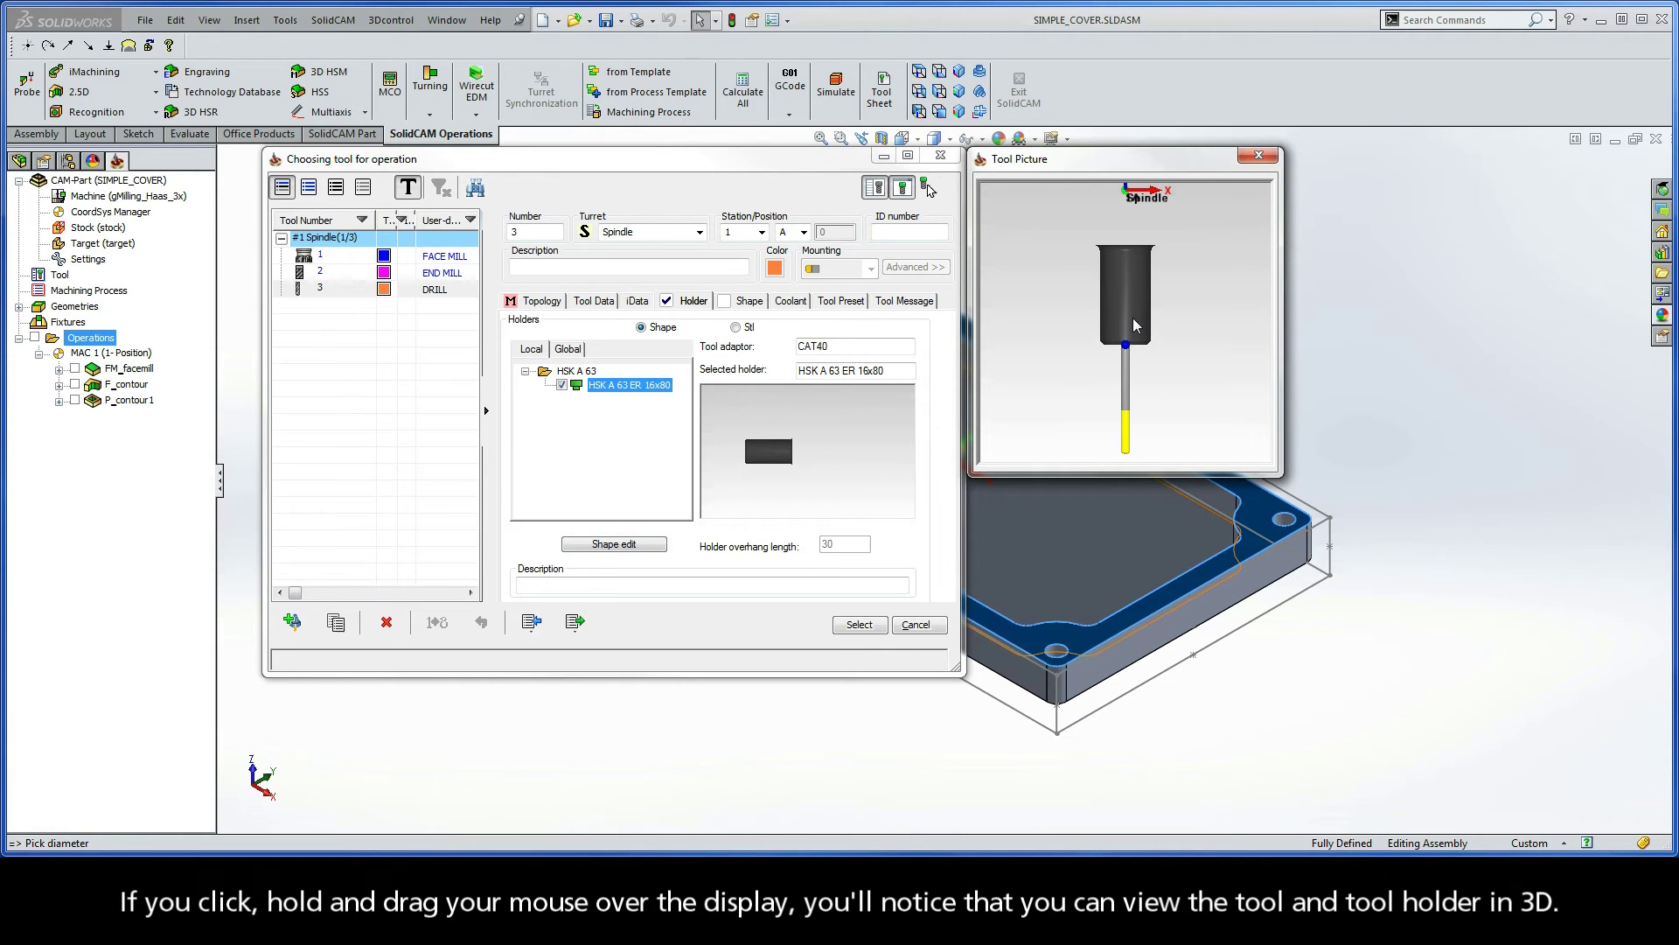
{"action": "mouse_move", "coordinate": [1134, 326]}
{"action": "left_mouse_down"}
{"action": "mouse_move", "coordinate": [1085, 329]}
{"action": "mouse_move", "coordinate": [1132, 320]}
{"action": "left_mouse_up"}
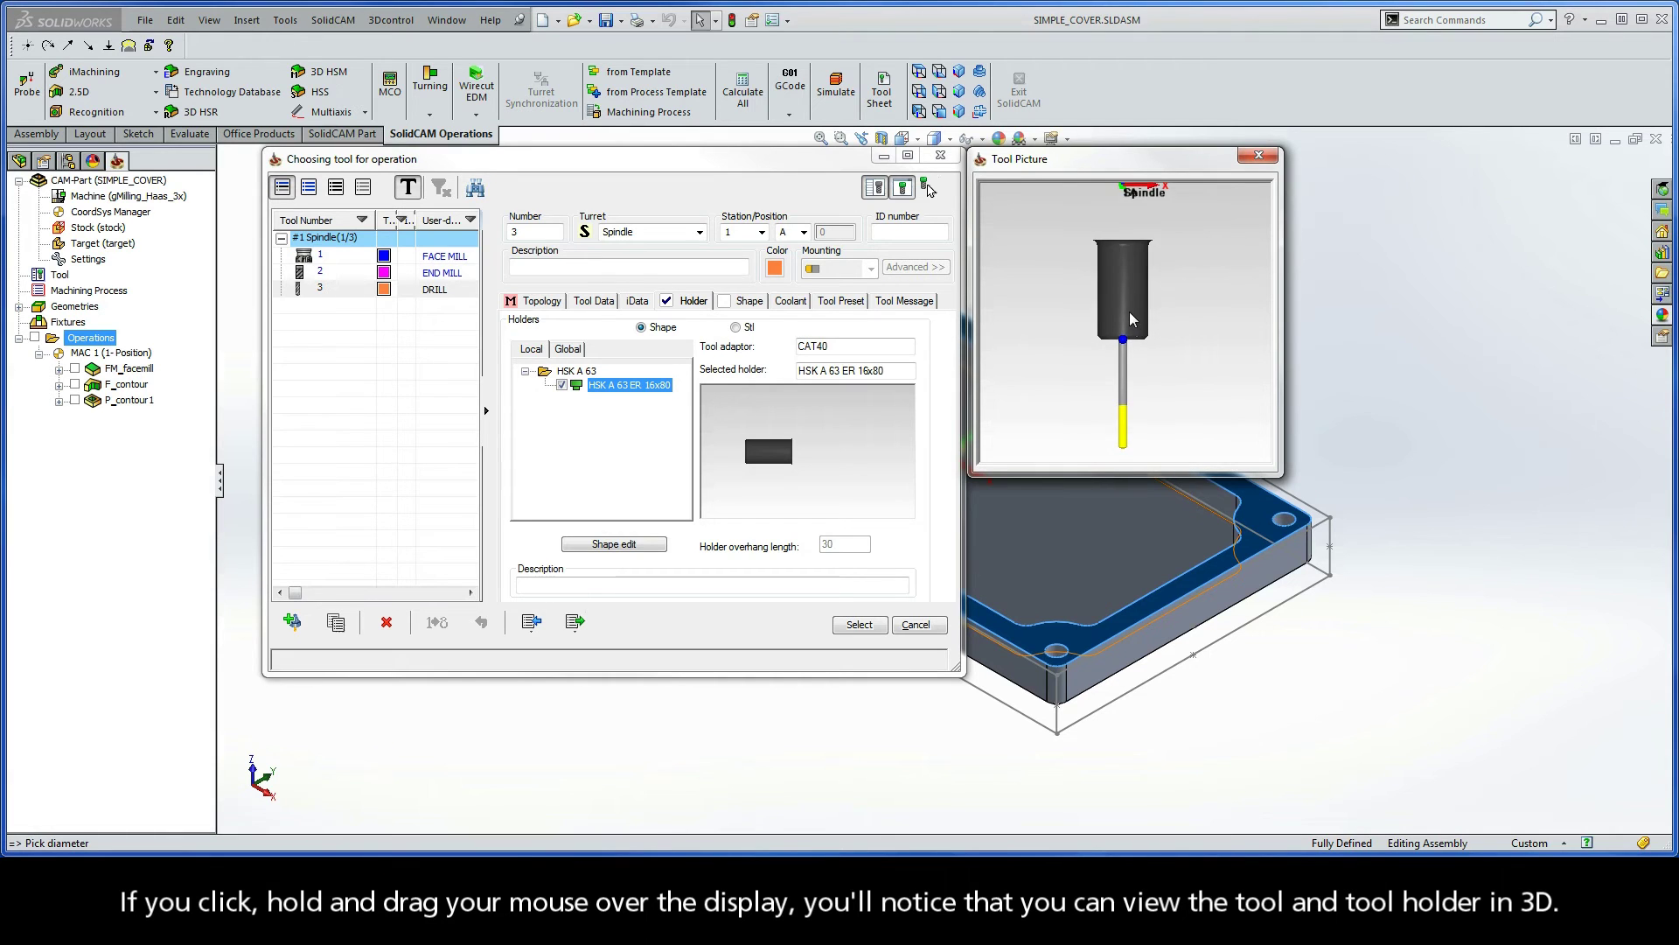
{"action": "scroll", "coordinate": [1132, 324], "scroll_direction": "up", "scroll_amount": 4}
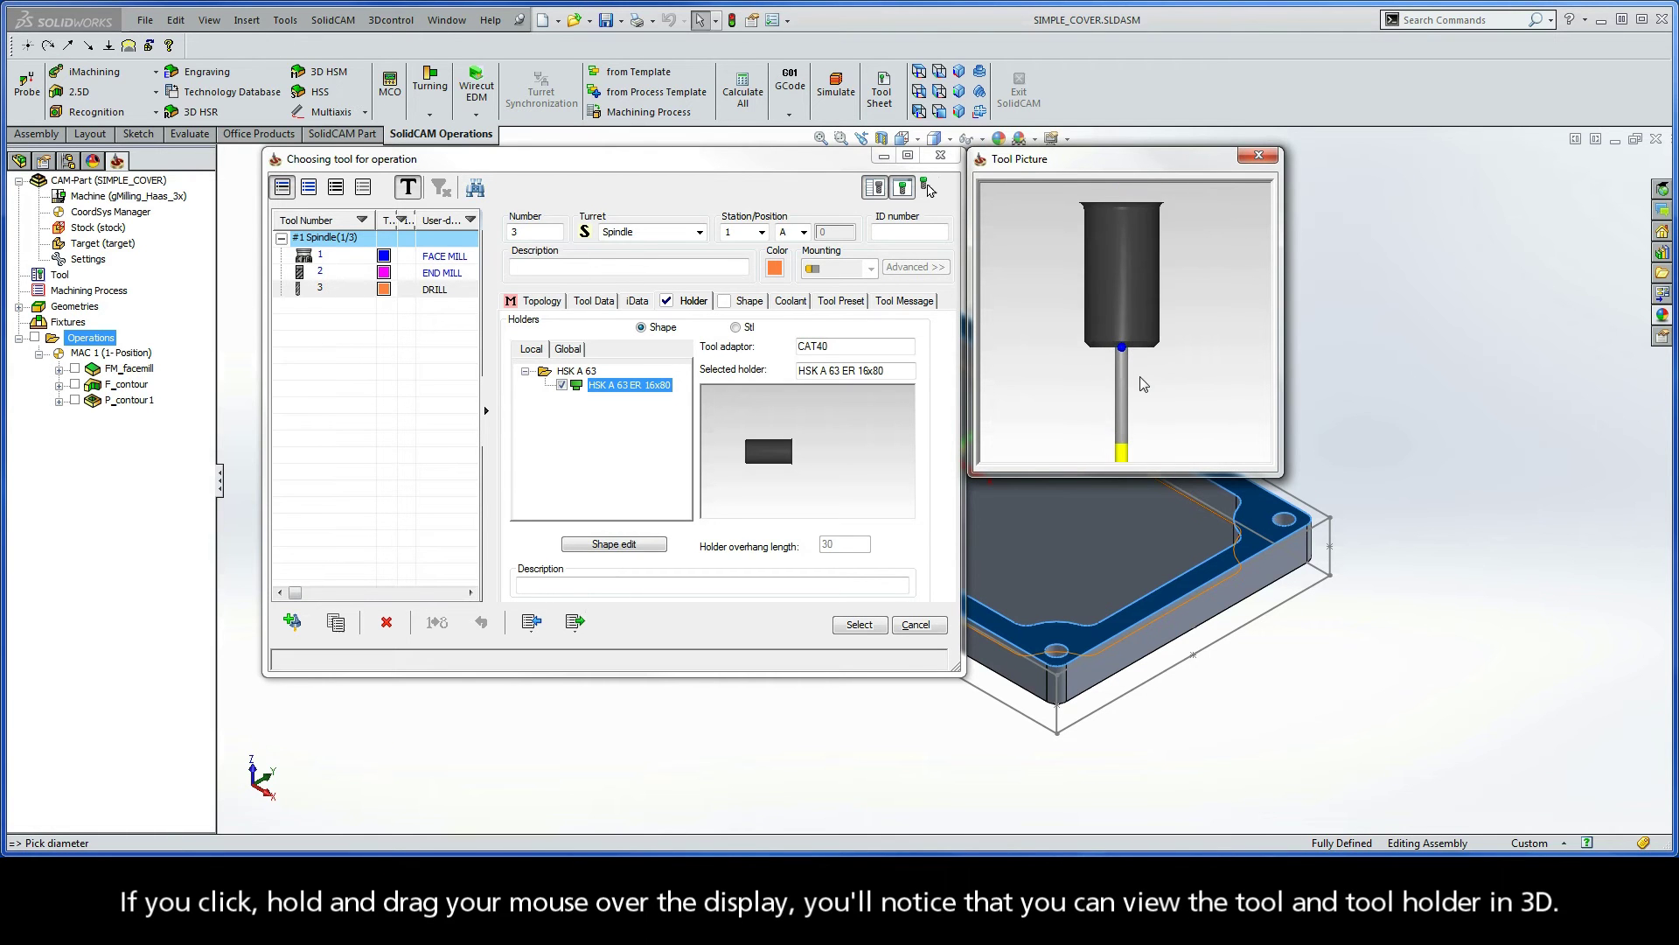
{"action": "mouse_move", "coordinate": [1141, 385]}
{"action": "left_mouse_down"}
{"action": "mouse_move", "coordinate": [1138, 293]}
{"action": "mouse_move", "coordinate": [1175, 356]}
{"action": "mouse_move", "coordinate": [1158, 387]}
{"action": "left_mouse_up"}
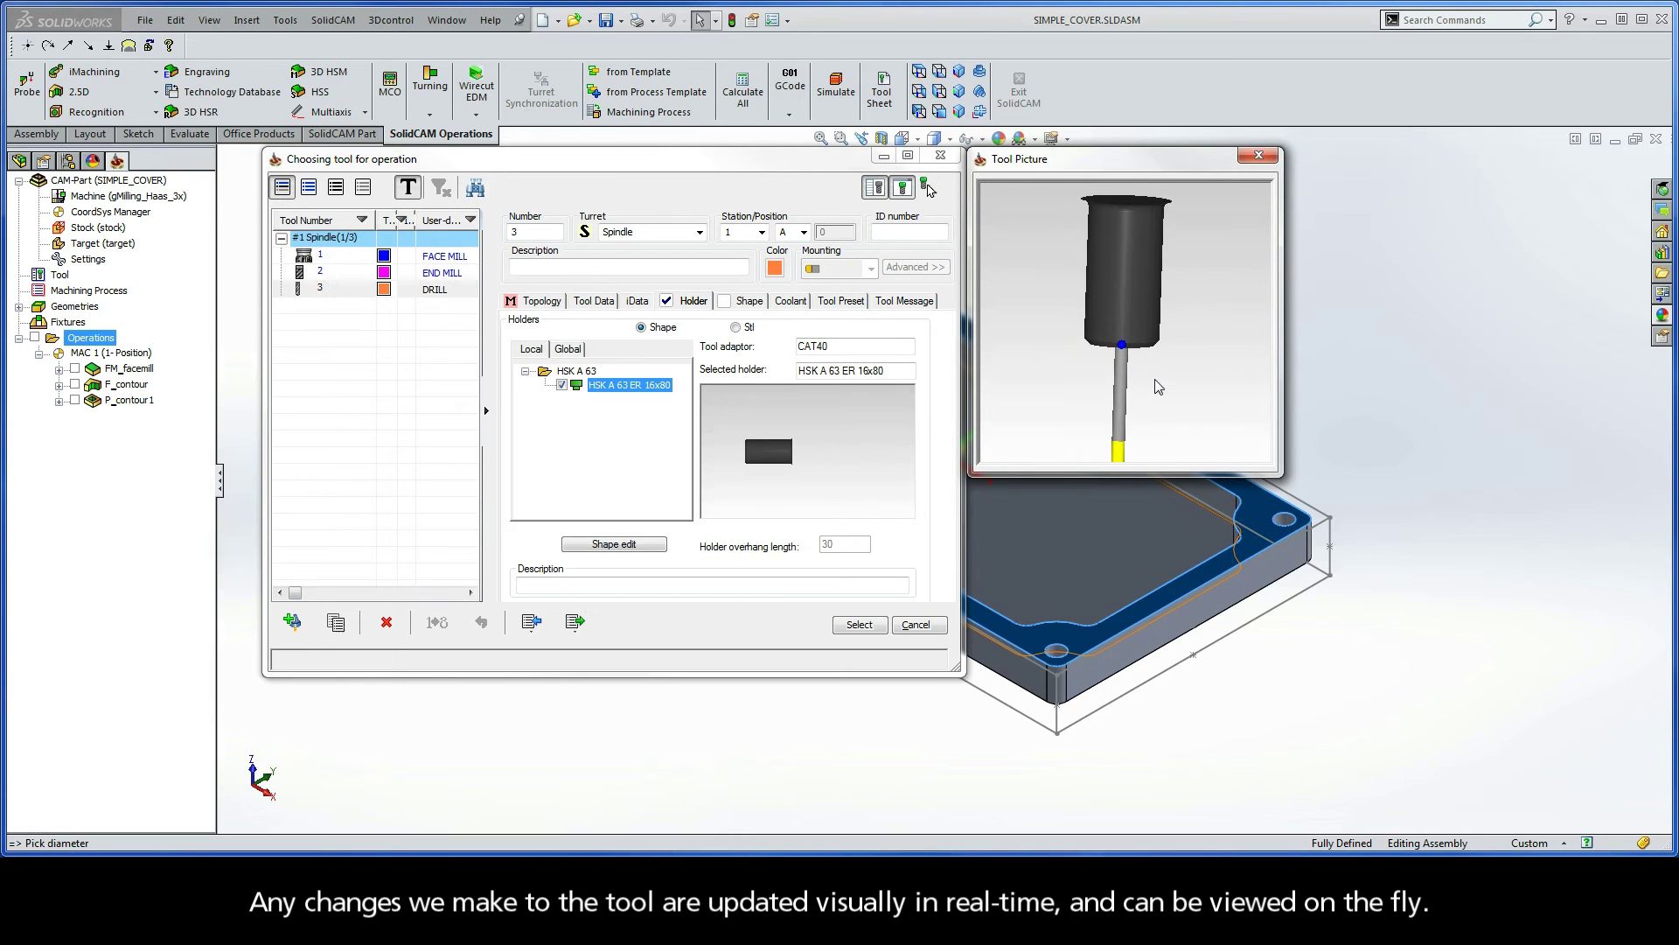
{"action": "scroll", "coordinate": [1156, 389], "scroll_direction": "up", "scroll_amount": 2}
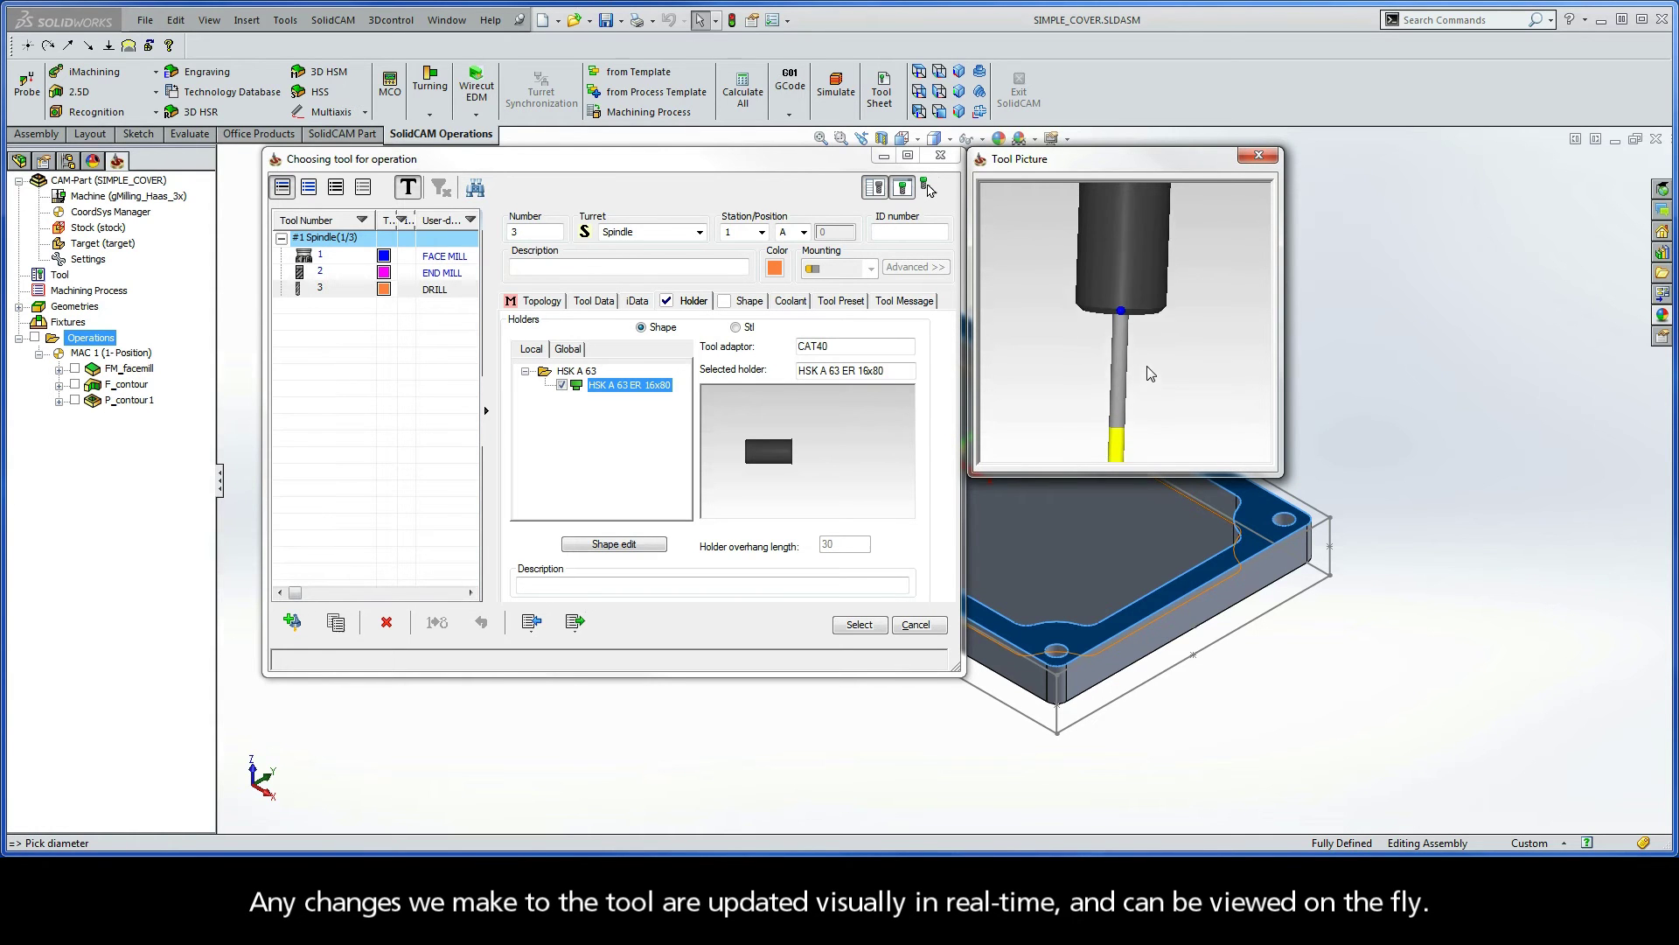
{"action": "middle_click_drag", "start_coordinate": [1150, 374], "coordinate": [1156, 333]}
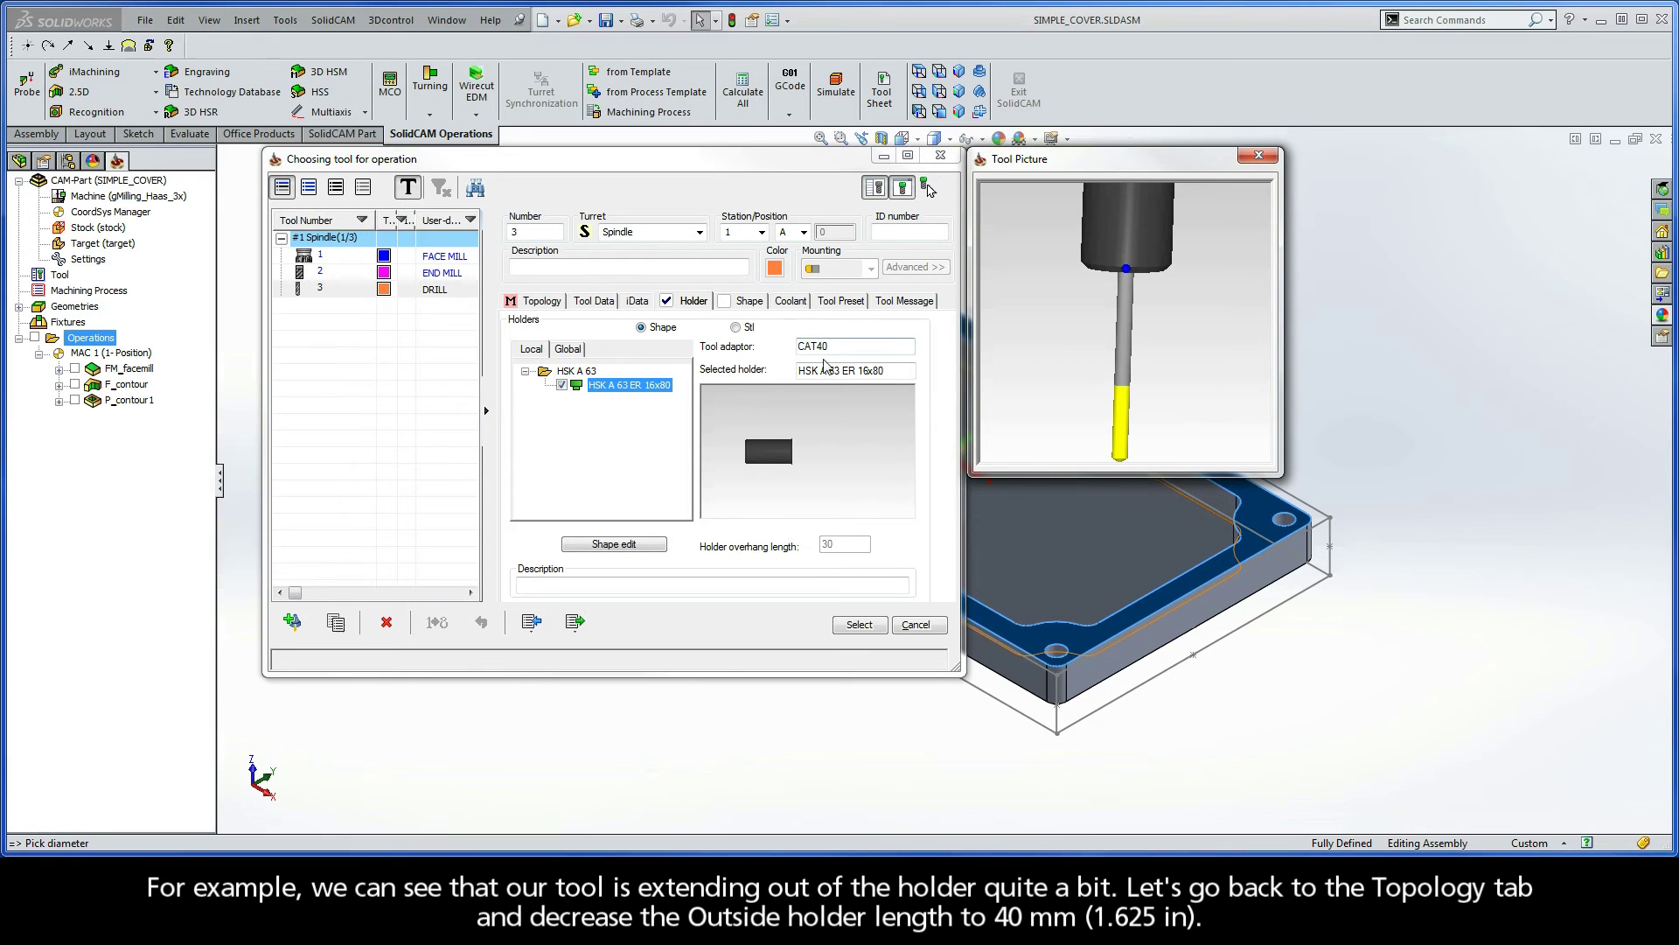
Change the drill's outside-holder length (OHL) from 60 to 40 mm
{"action": "left_click", "coordinate": [543, 301]}
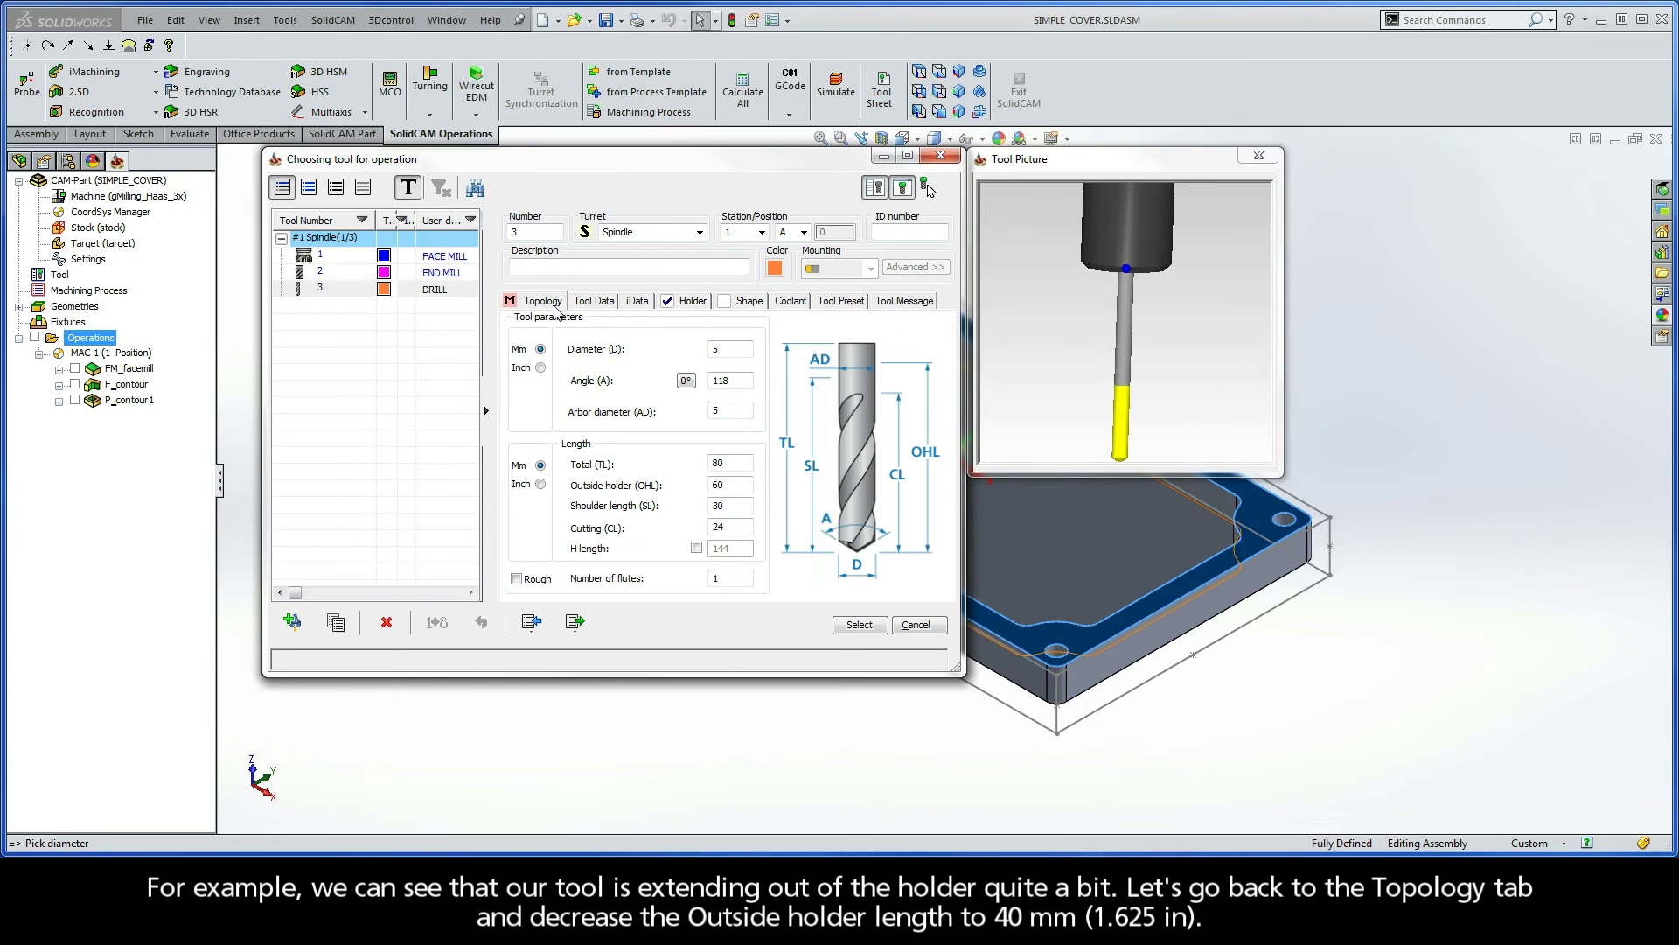
{"action": "double_click", "coordinate": [706, 486]}
{"action": "type", "text": "40"}
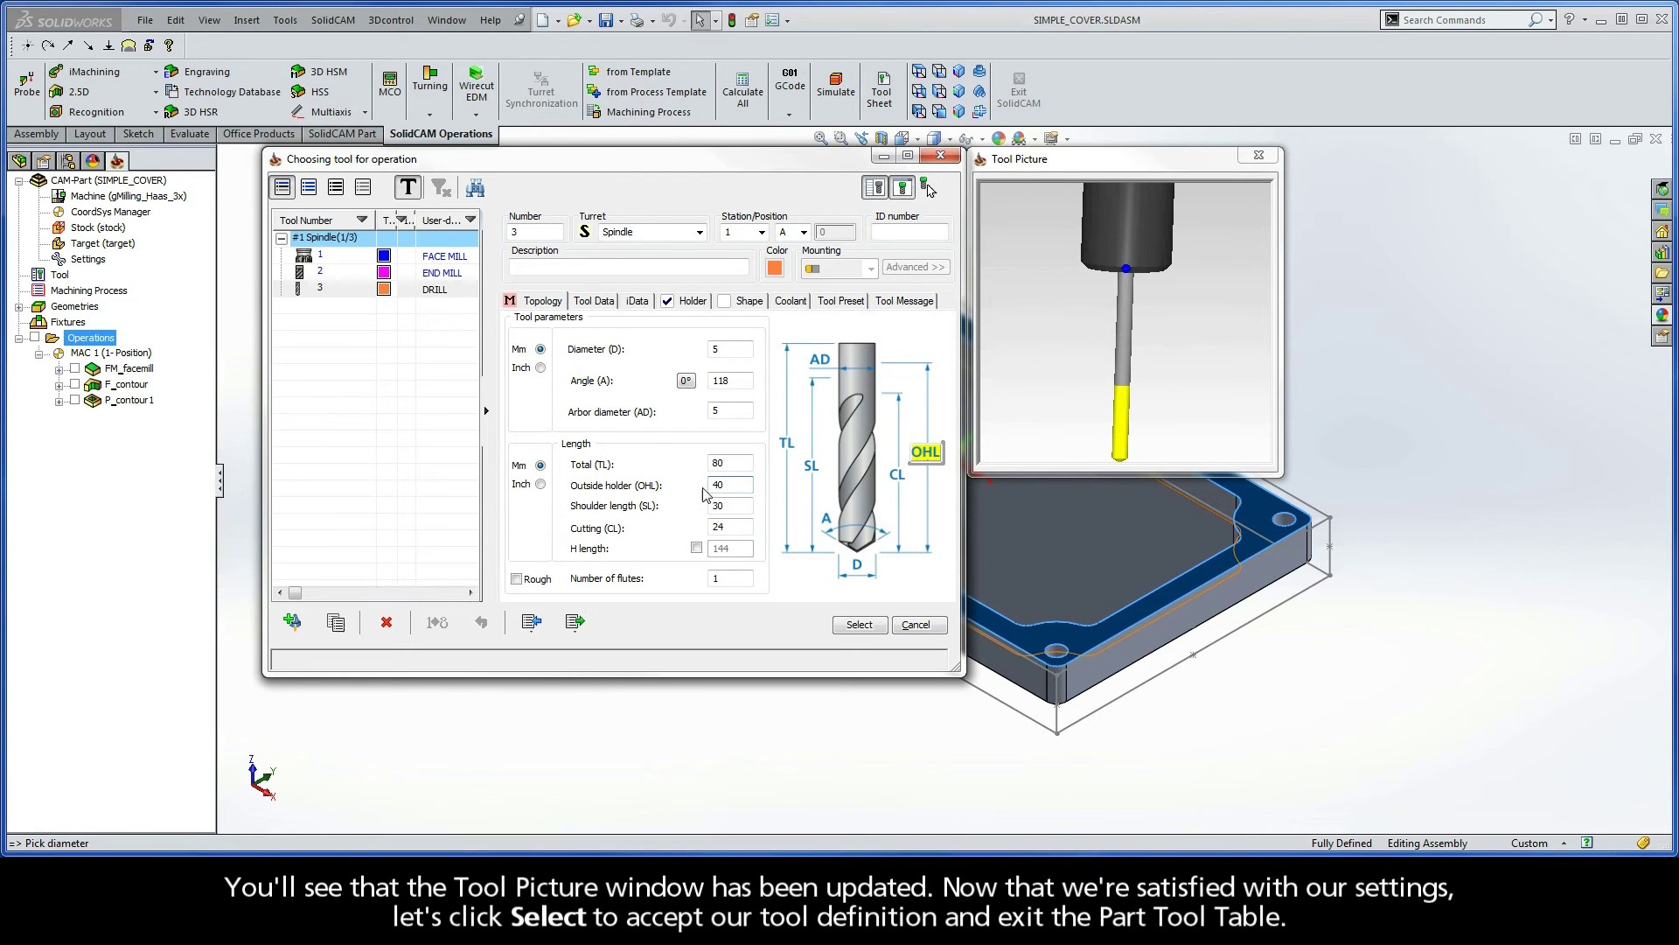
{"action": "key", "text": "Tab"}
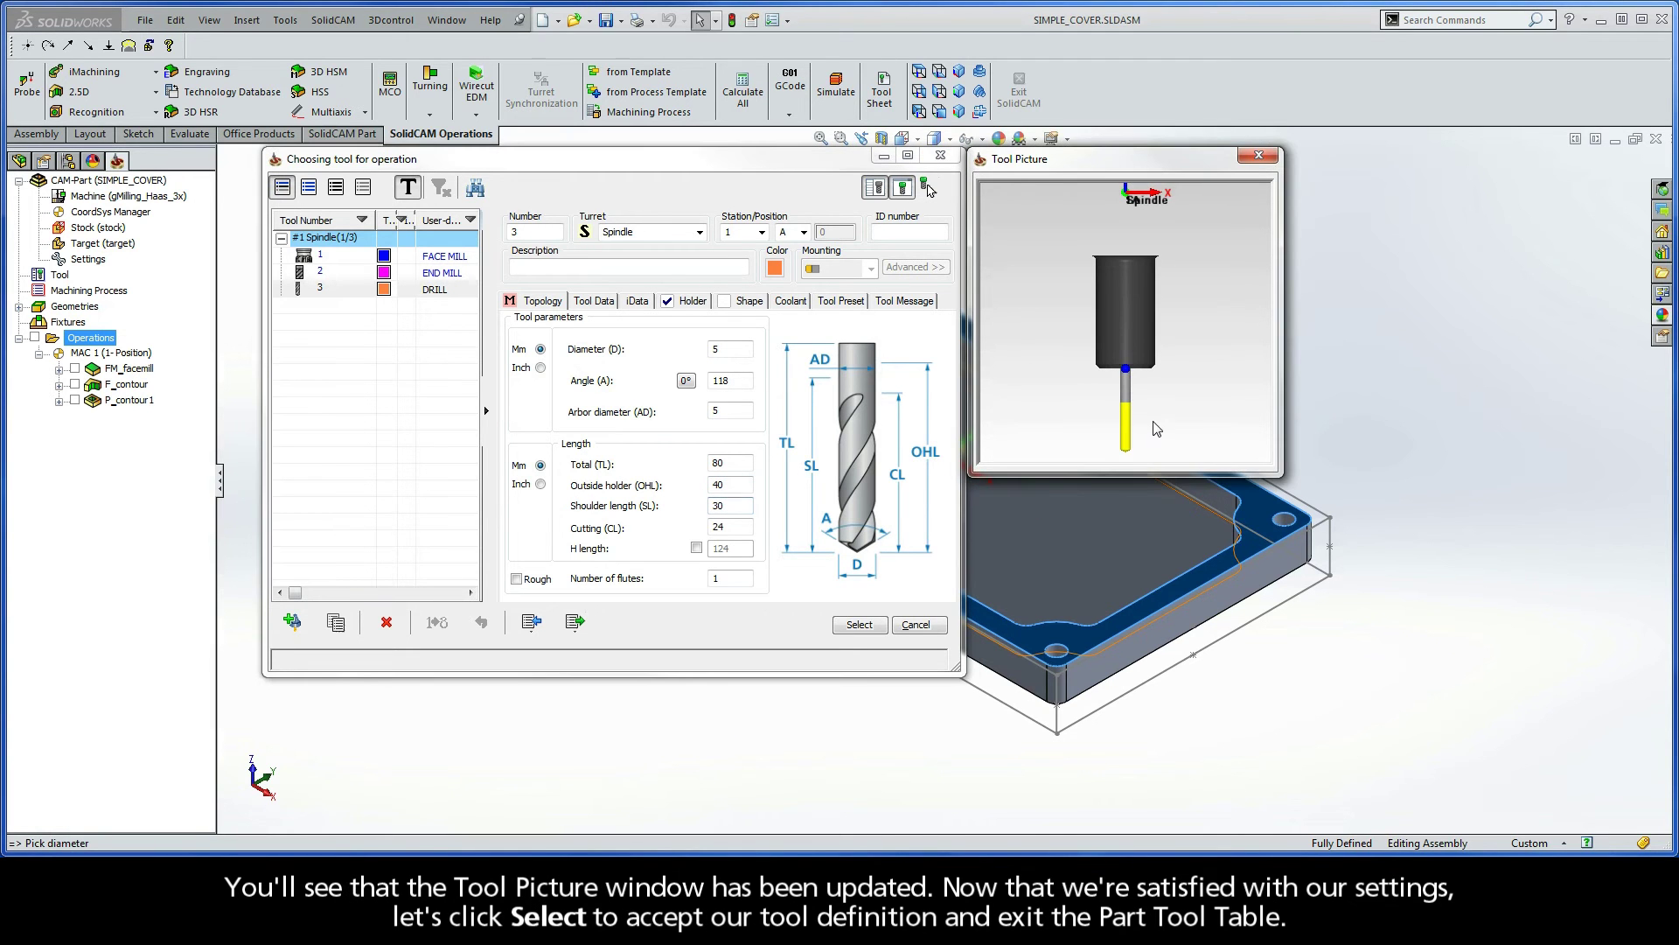
Check the shortened drill in the preview and accept it as the operation's tool
{"action": "left_click", "coordinate": [1156, 426]}
{"action": "scroll", "coordinate": [1155, 424], "scroll_direction": "up", "scroll_amount": 3}
{"action": "middle_click_drag", "start_coordinate": [1150, 378], "coordinate": [1143, 318]}
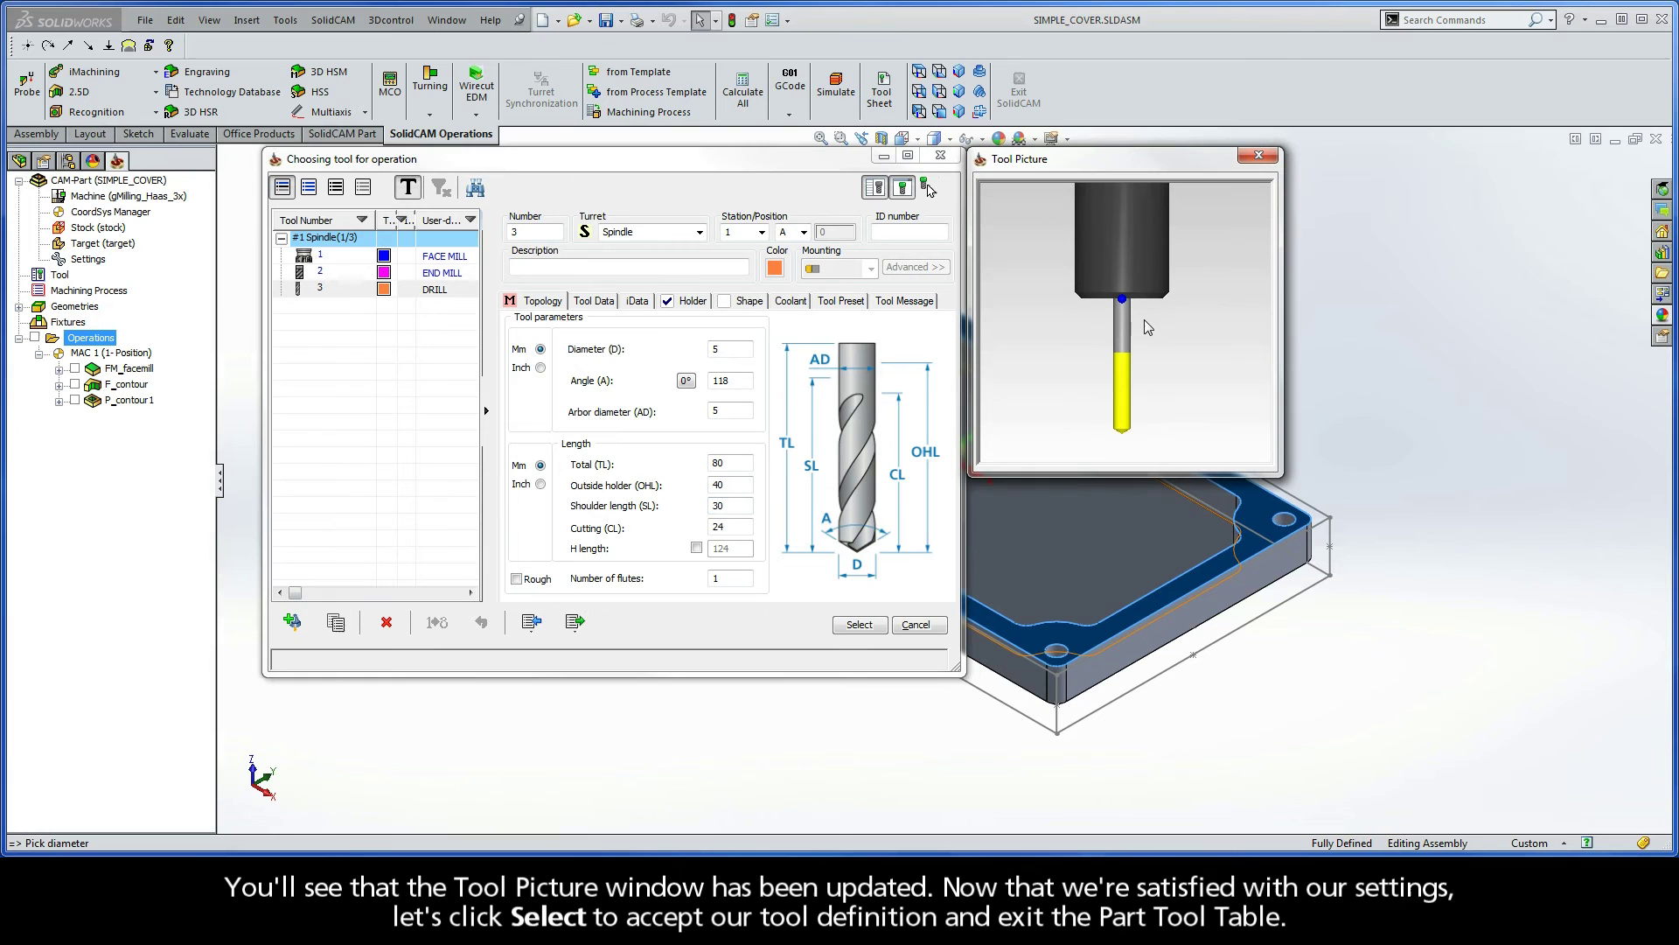
{"action": "left_click", "coordinate": [859, 625]}
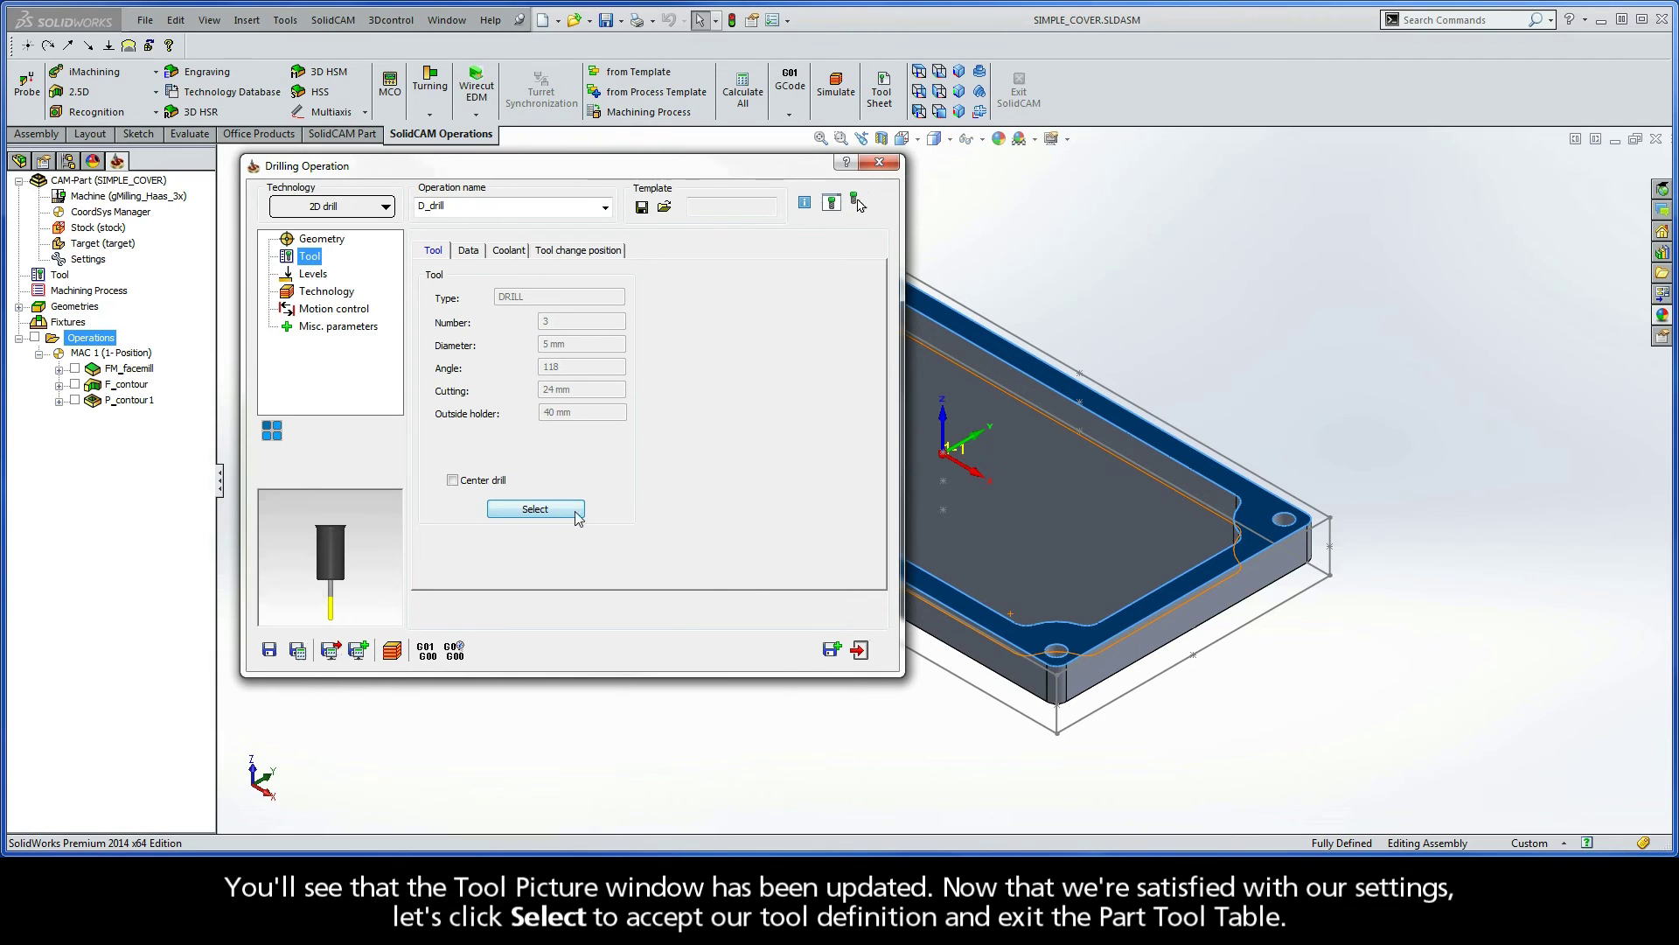
Set the upper level to Z 0 by picking the part's top face
{"action": "left_click", "coordinate": [313, 274]}
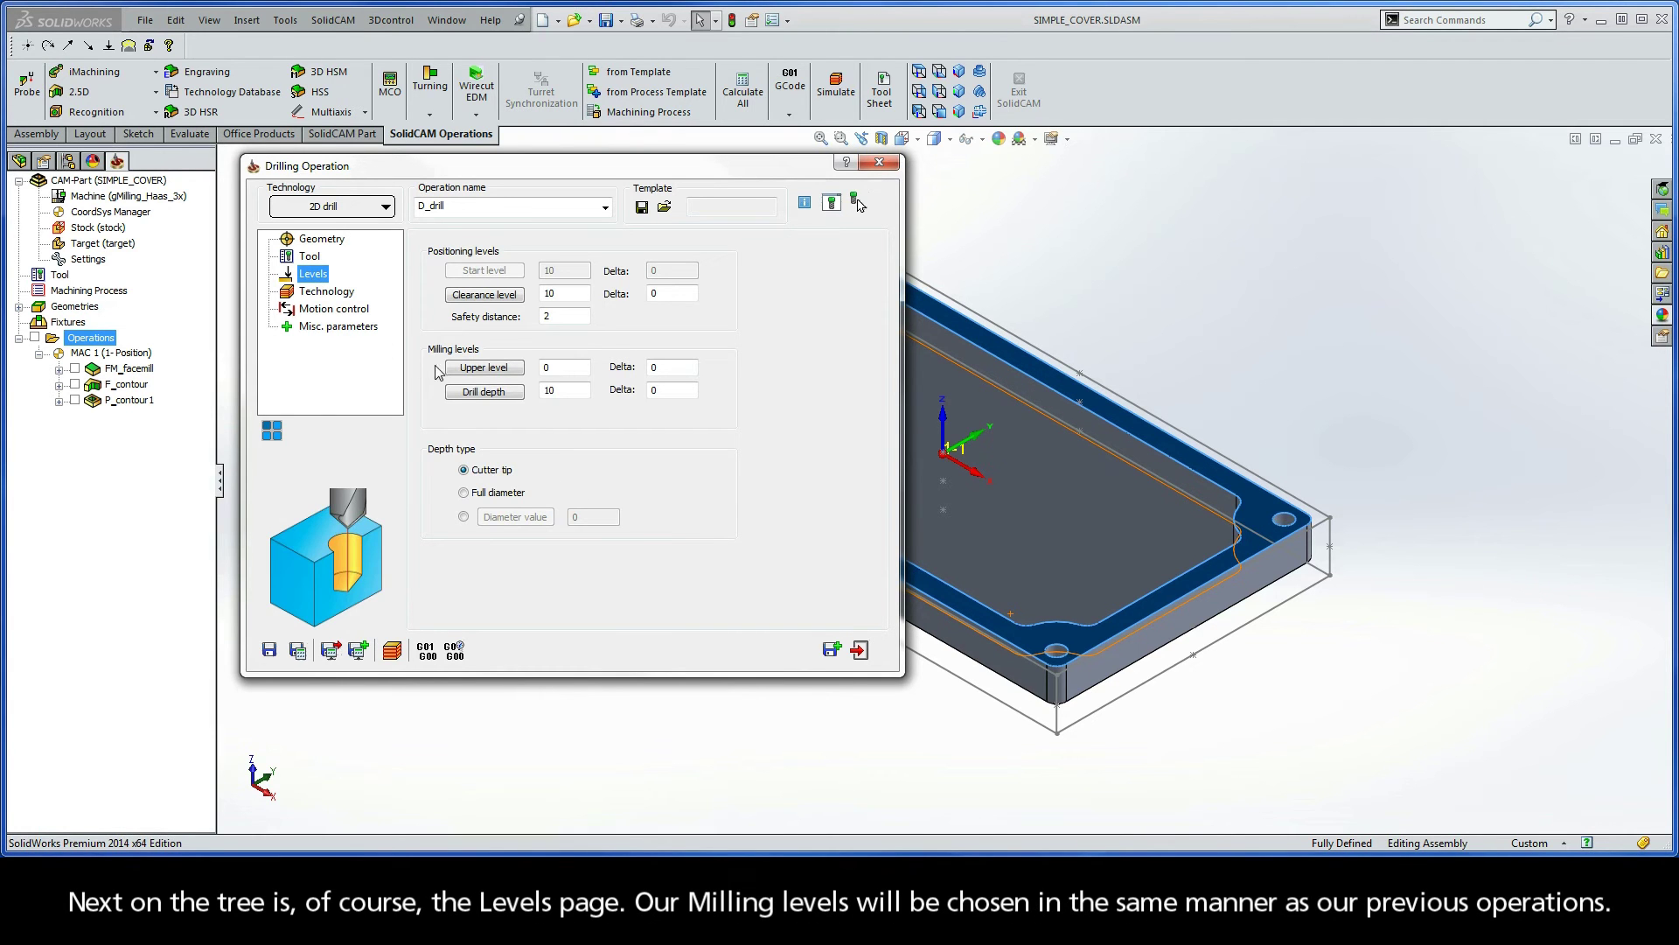
{"action": "left_click", "coordinate": [484, 368]}
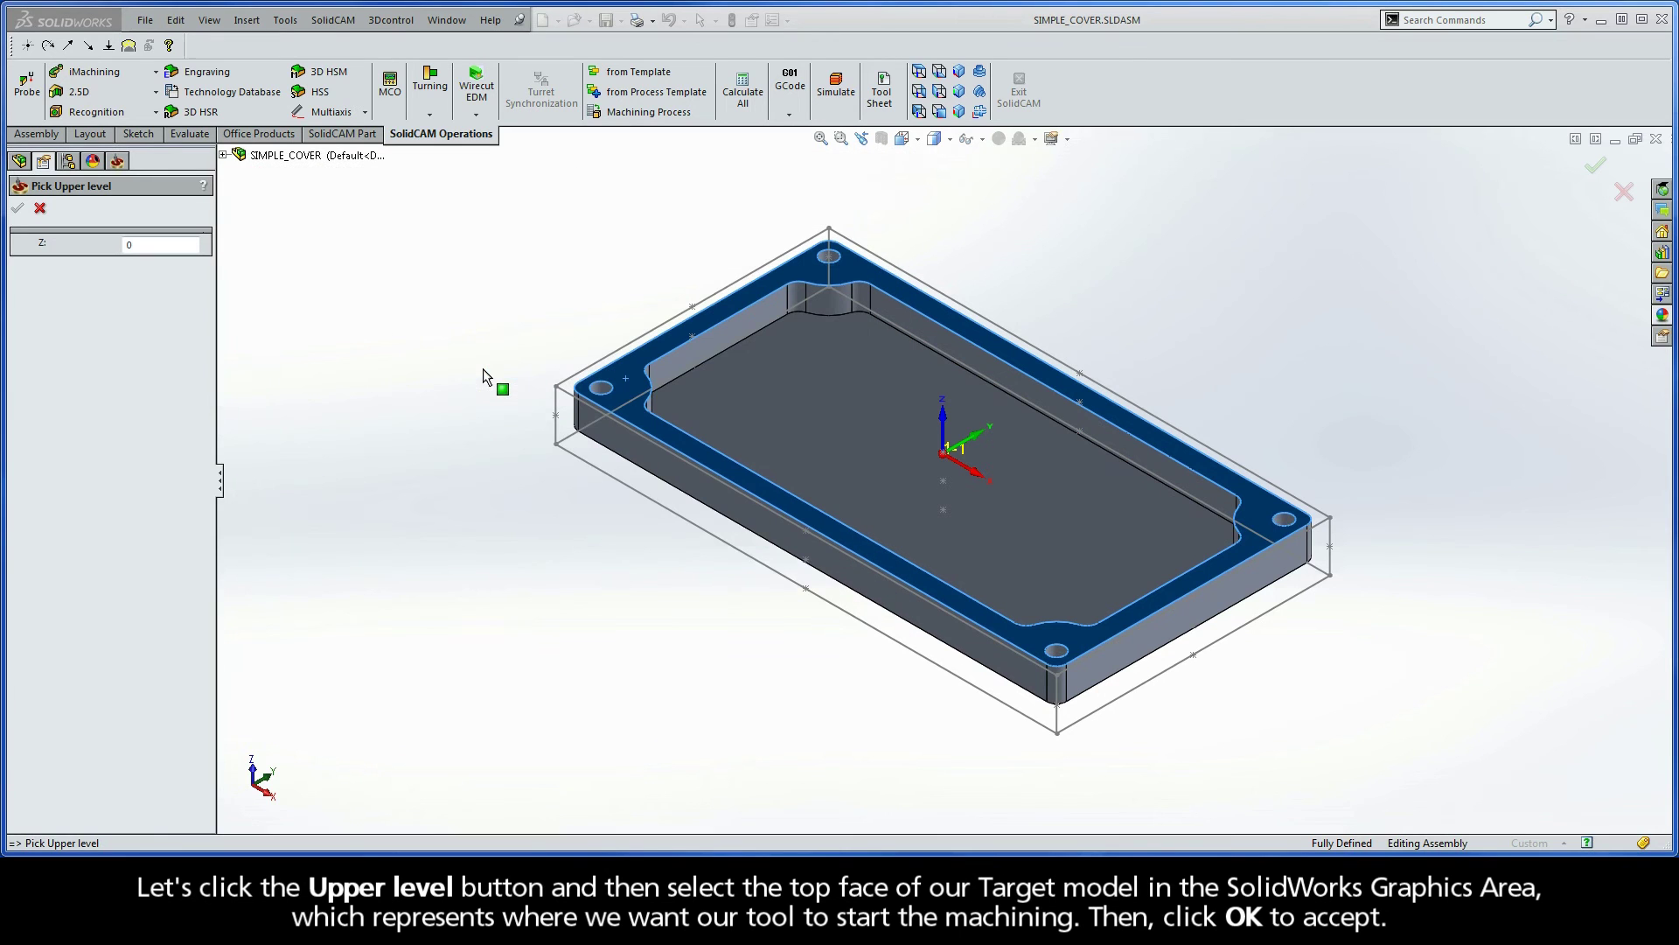
{"action": "left_click", "coordinate": [627, 381]}
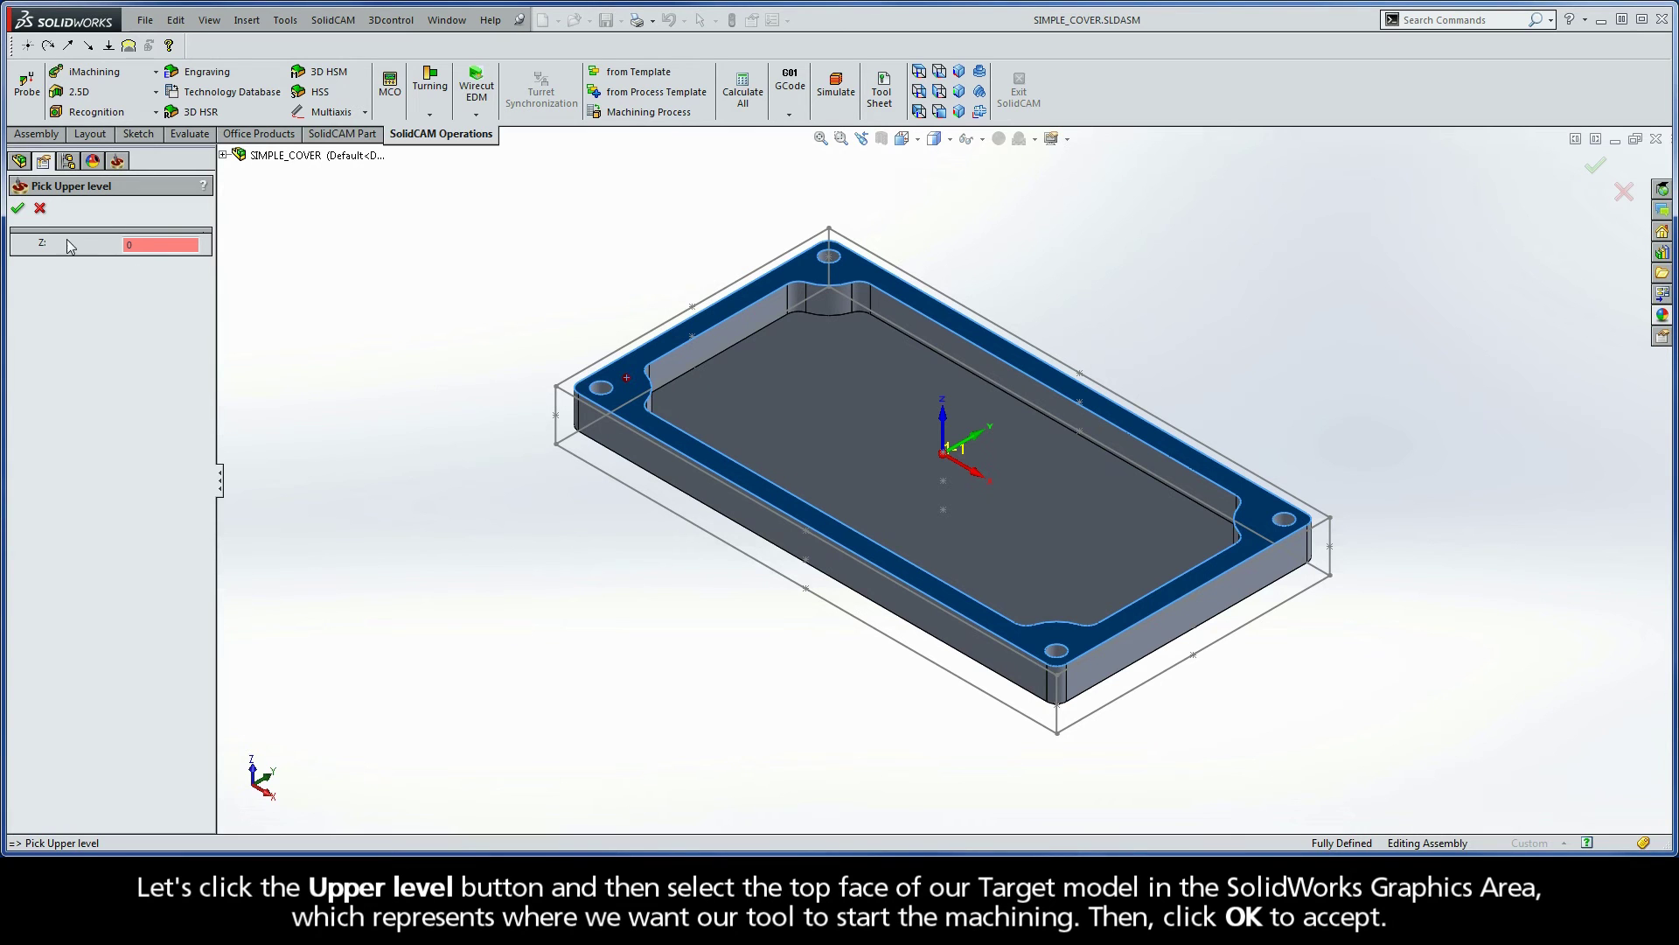
{"action": "left_click", "coordinate": [21, 213]}
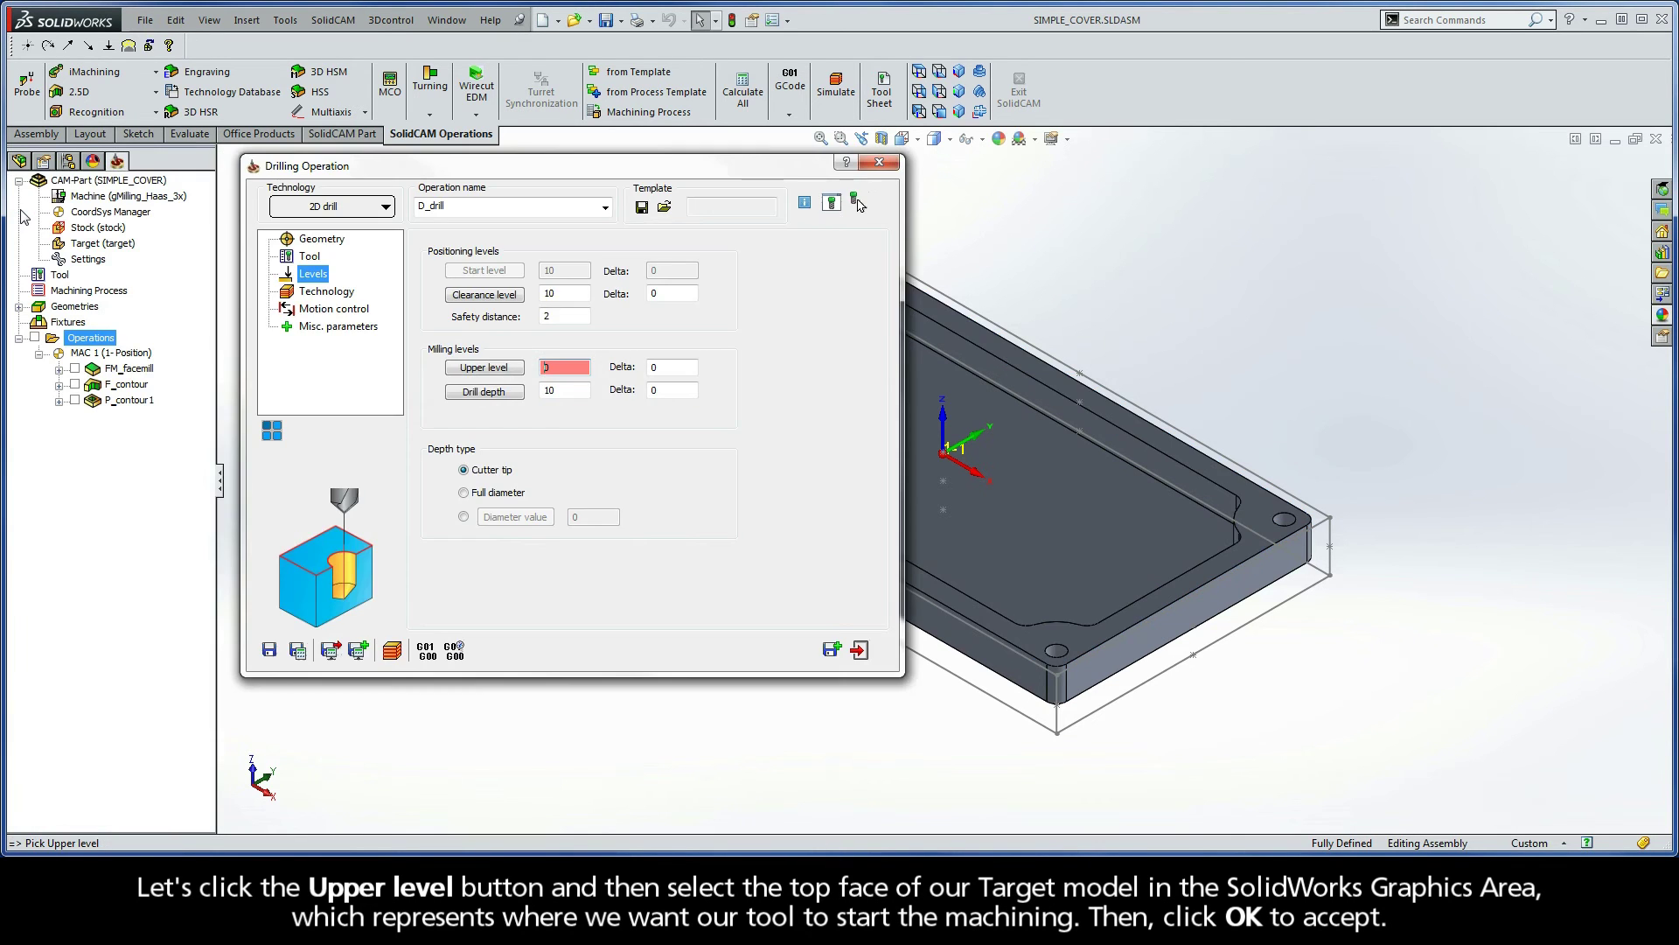
Set the drill depth to Z -10 by picking the part's bottom face
{"action": "left_click", "coordinate": [485, 392]}
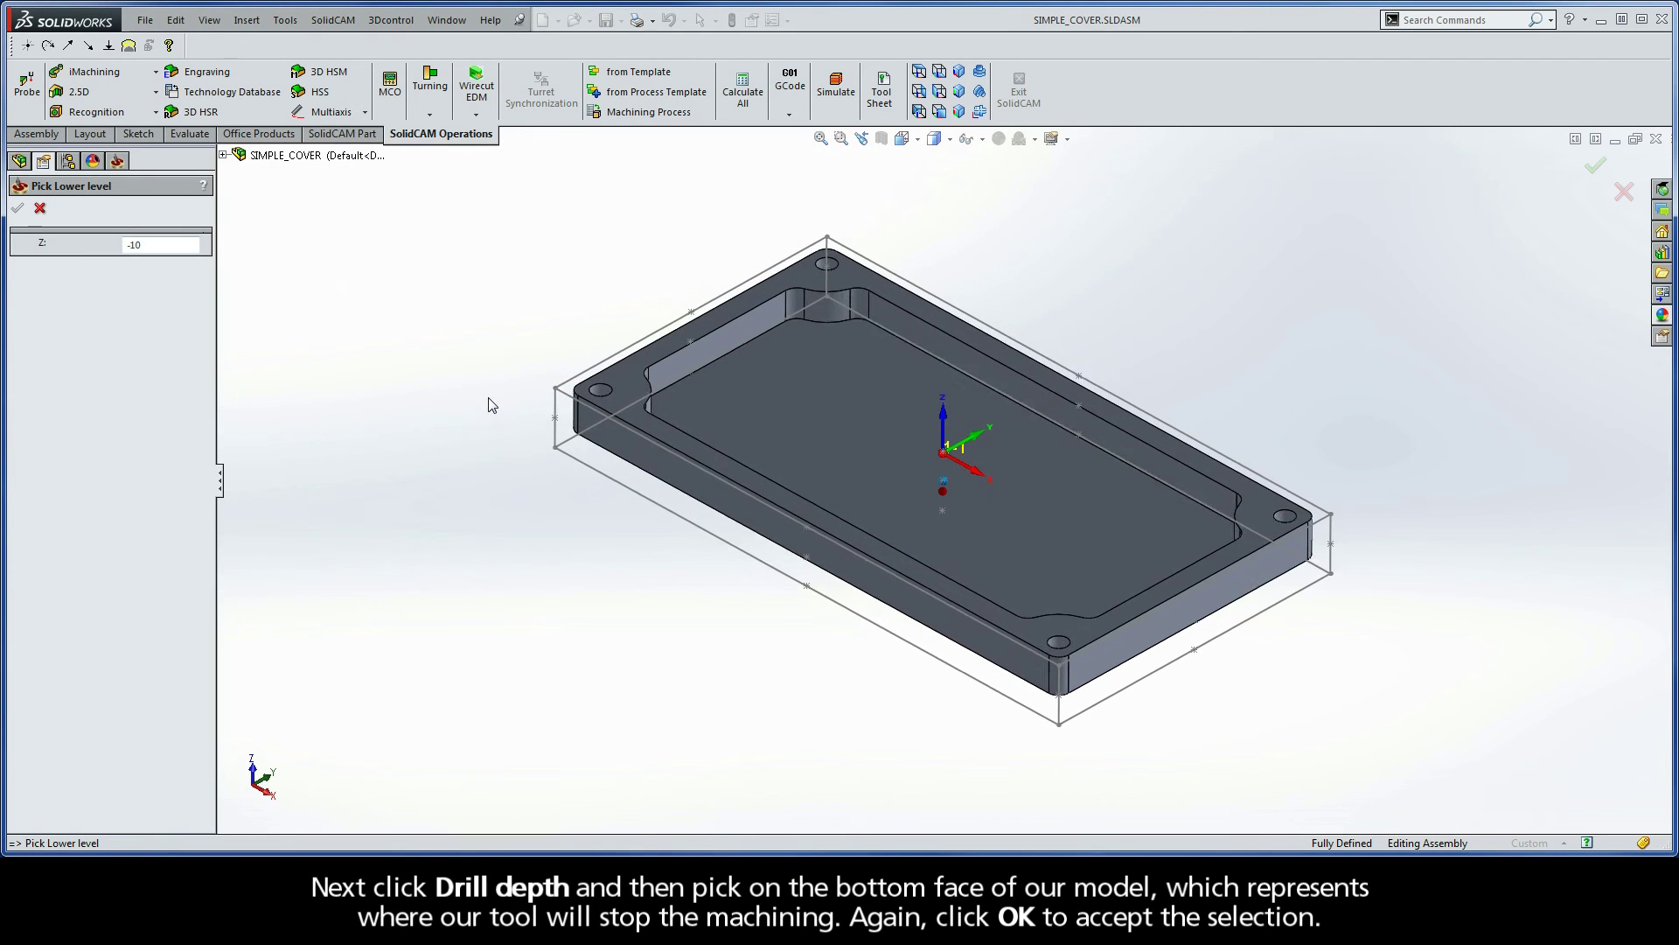
{"action": "middle_click_drag", "start_coordinate": [492, 404], "coordinate": [832, 496]}
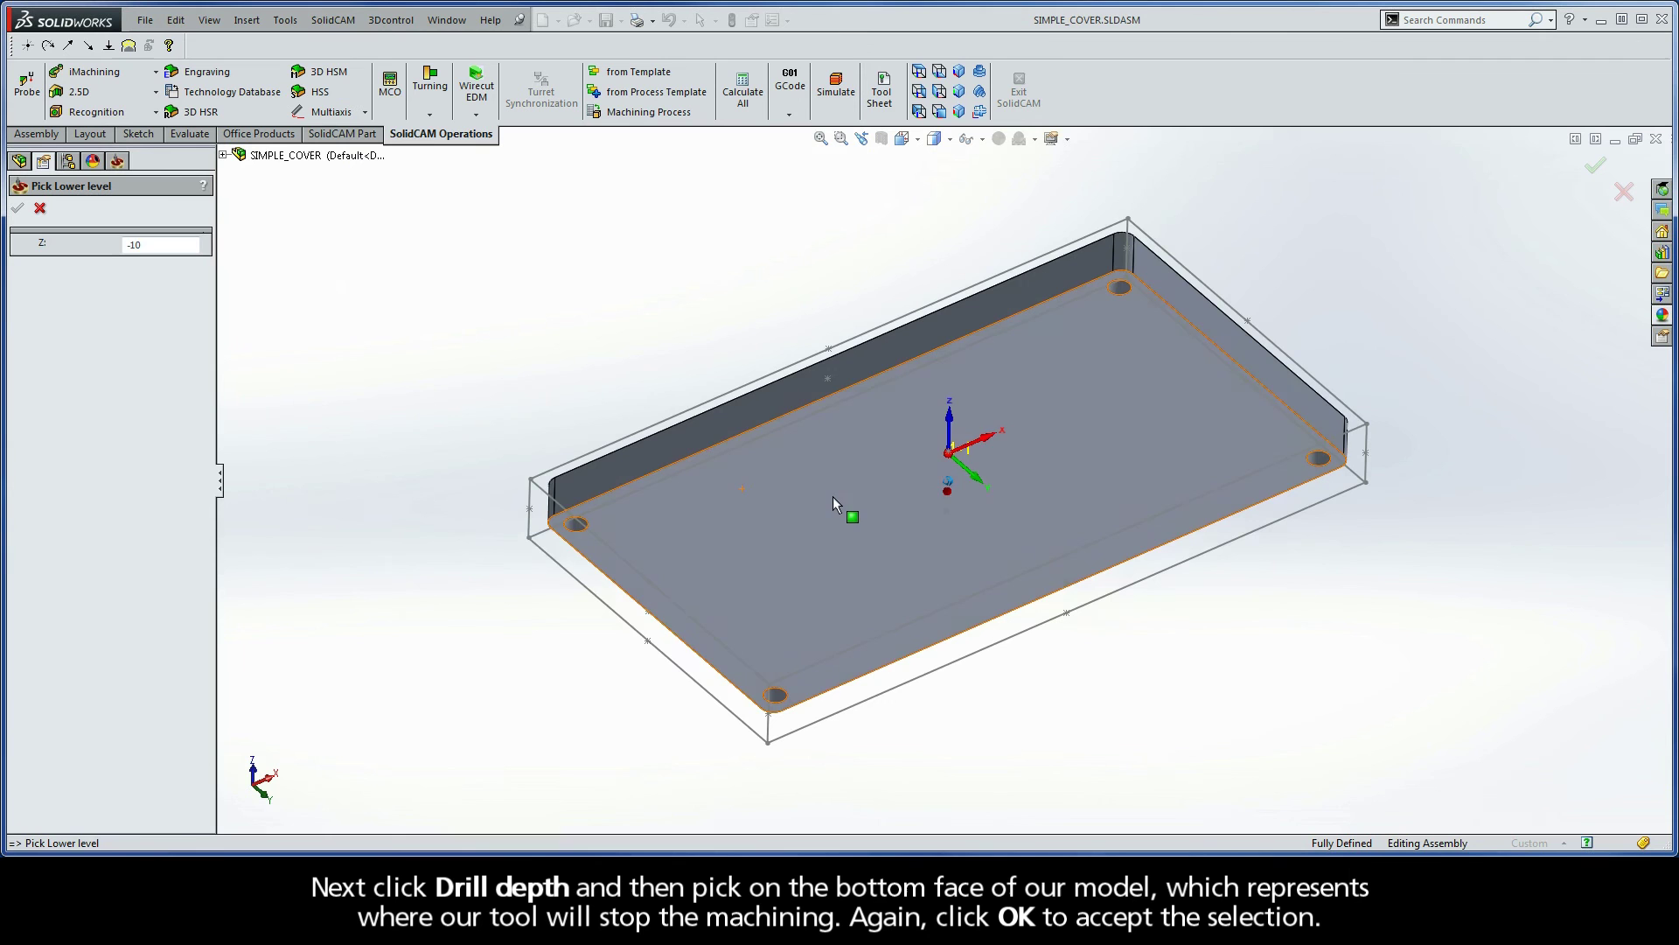
{"action": "left_click", "coordinate": [833, 496]}
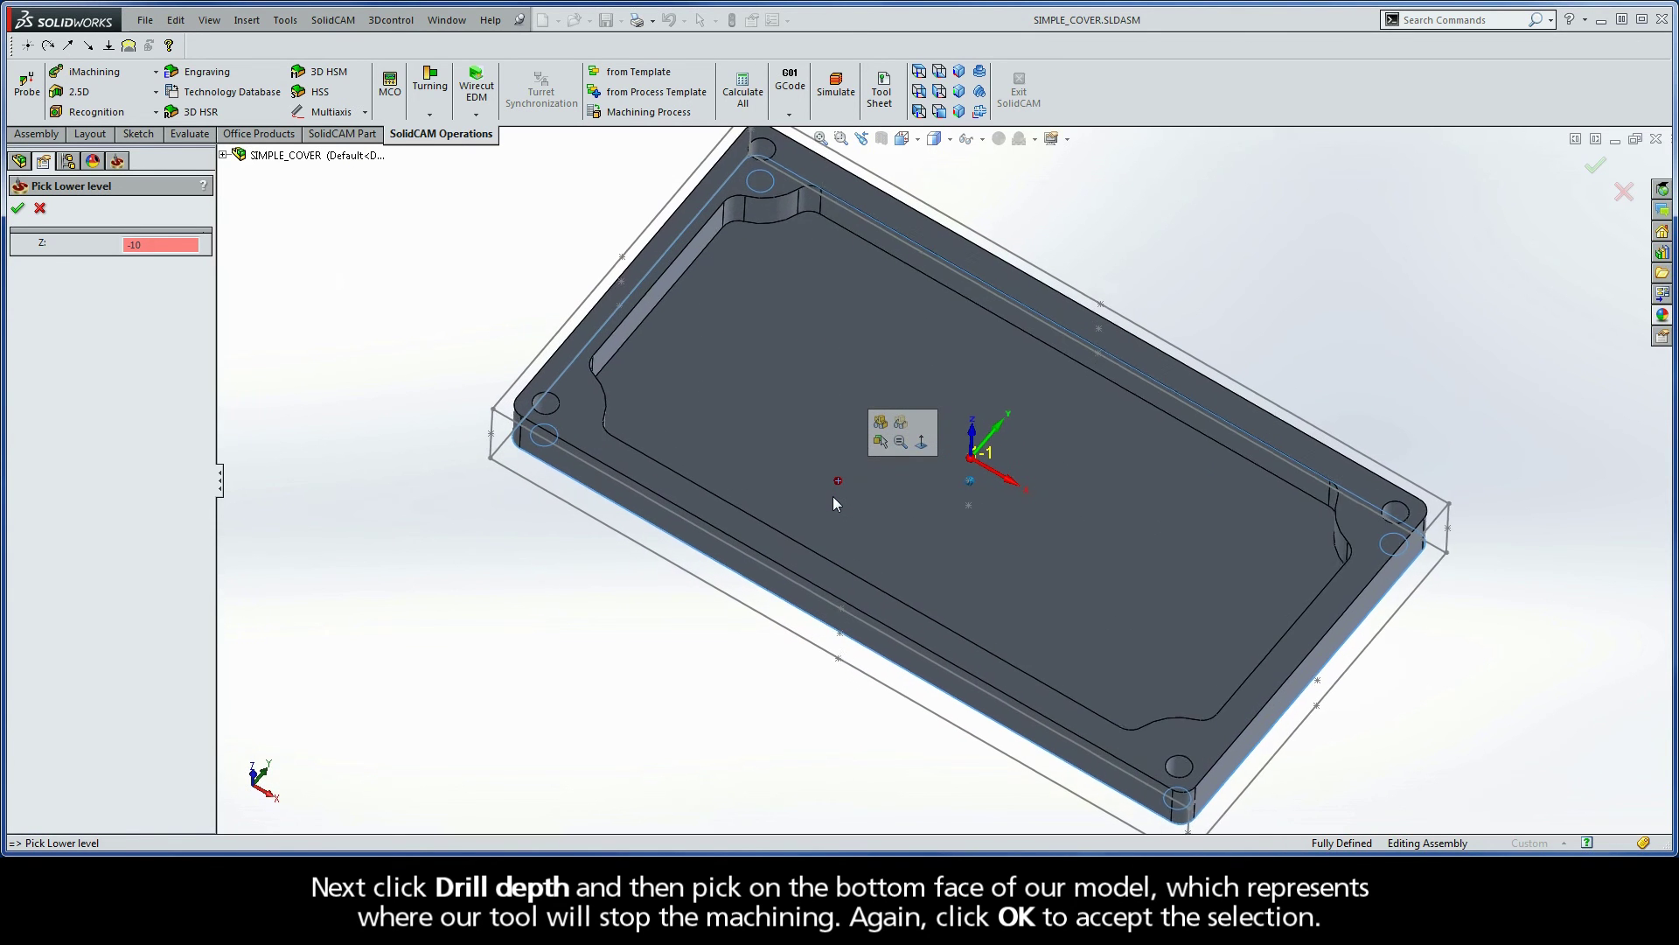
{"action": "left_click", "coordinate": [18, 208]}
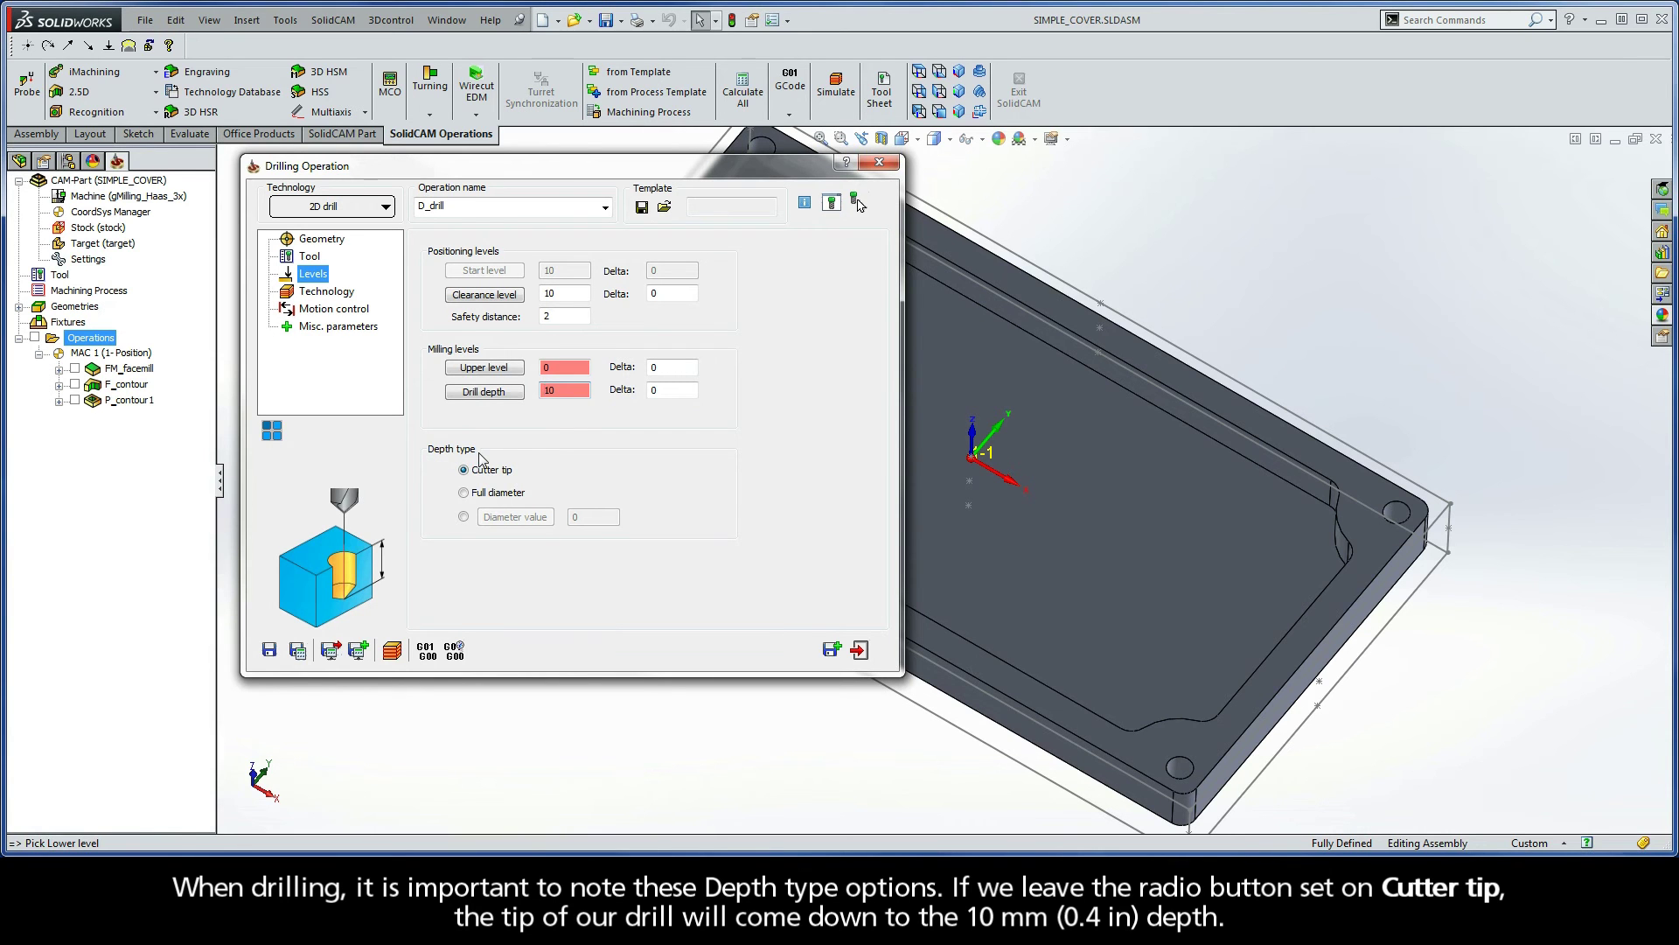
Switch the depth type from Cutter tip to Full diameter
{"action": "left_click", "coordinate": [464, 471]}
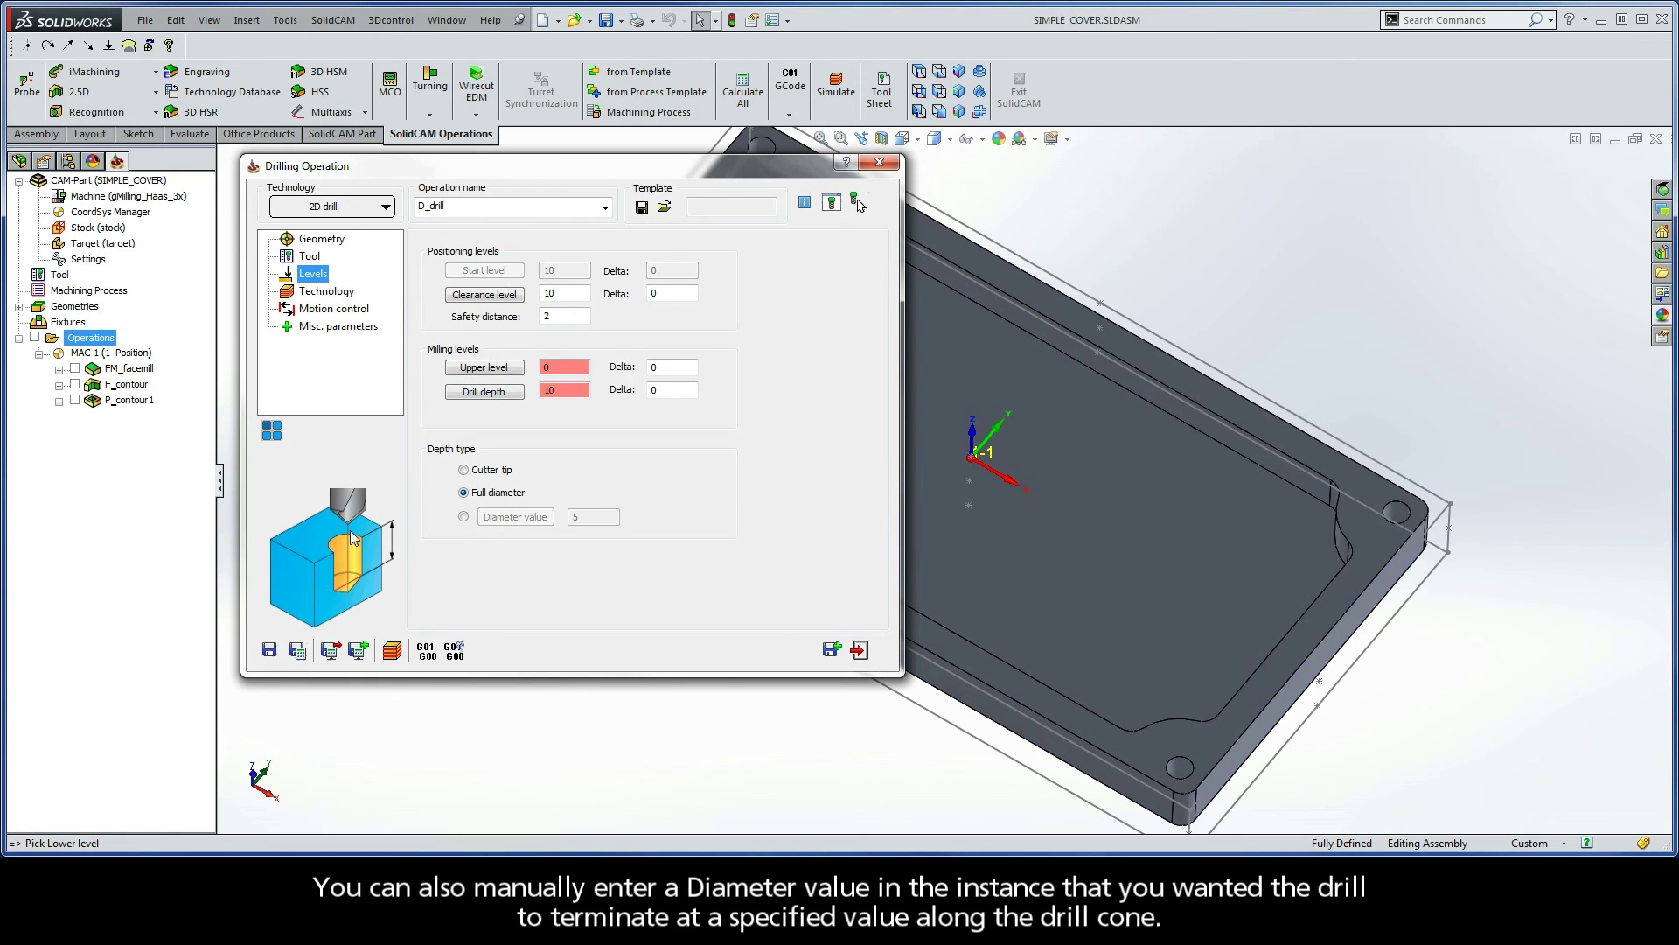
Set the drill cycle type to standard G81 on the Technology page
{"action": "left_click", "coordinate": [314, 296]}
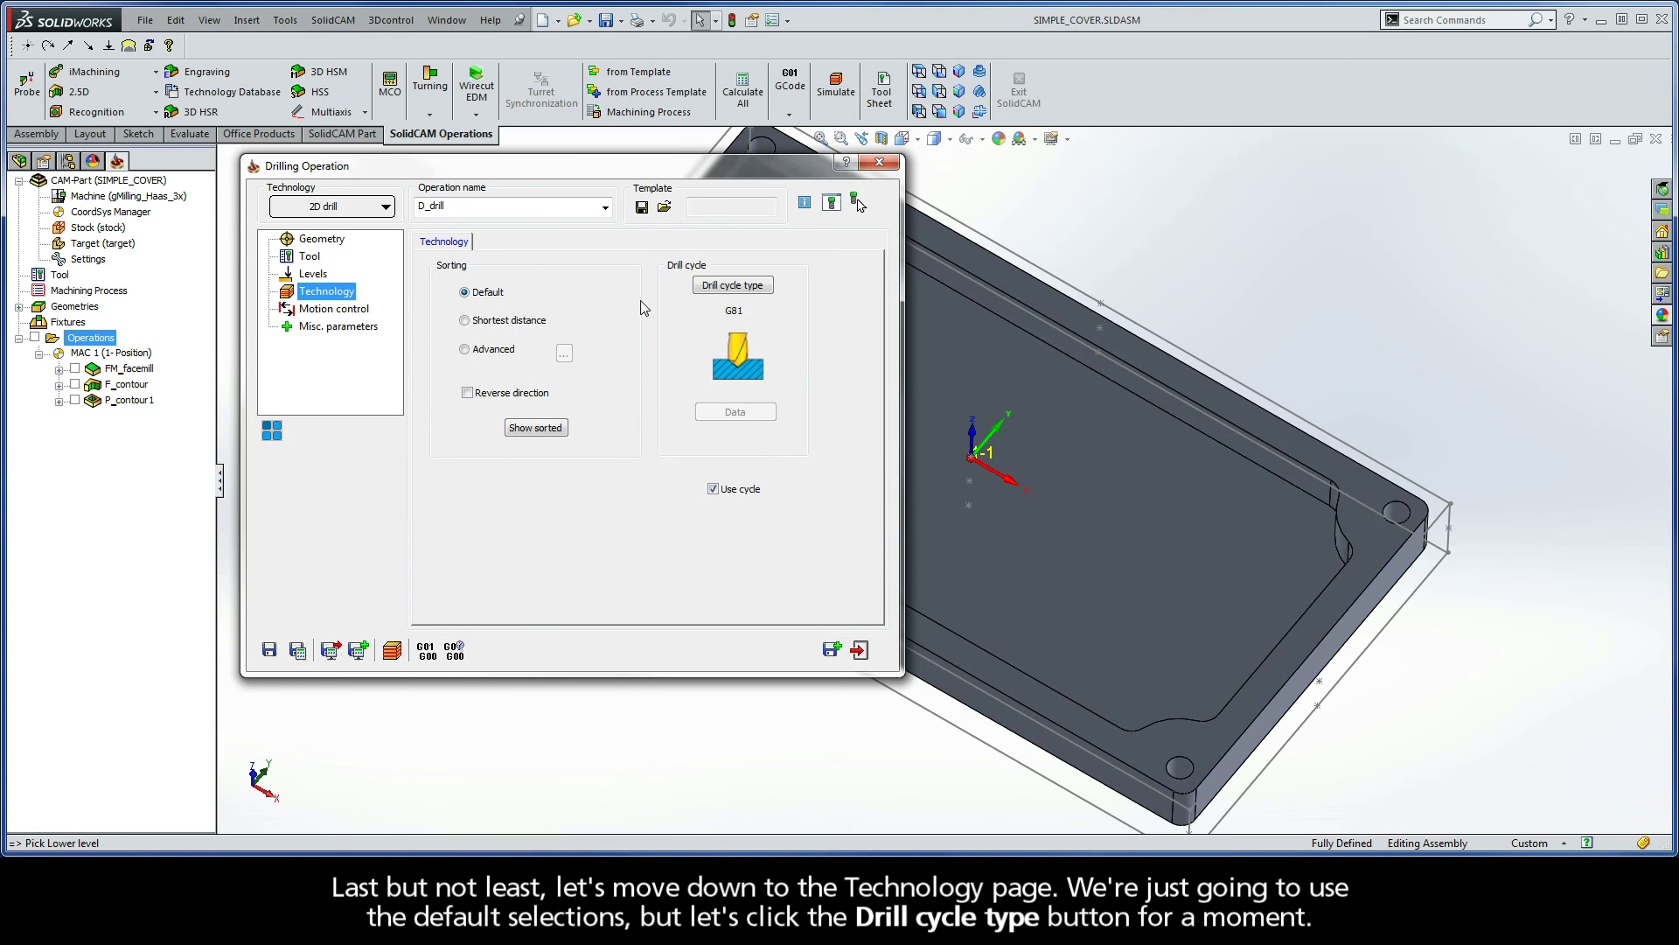
{"action": "left_click", "coordinate": [732, 285]}
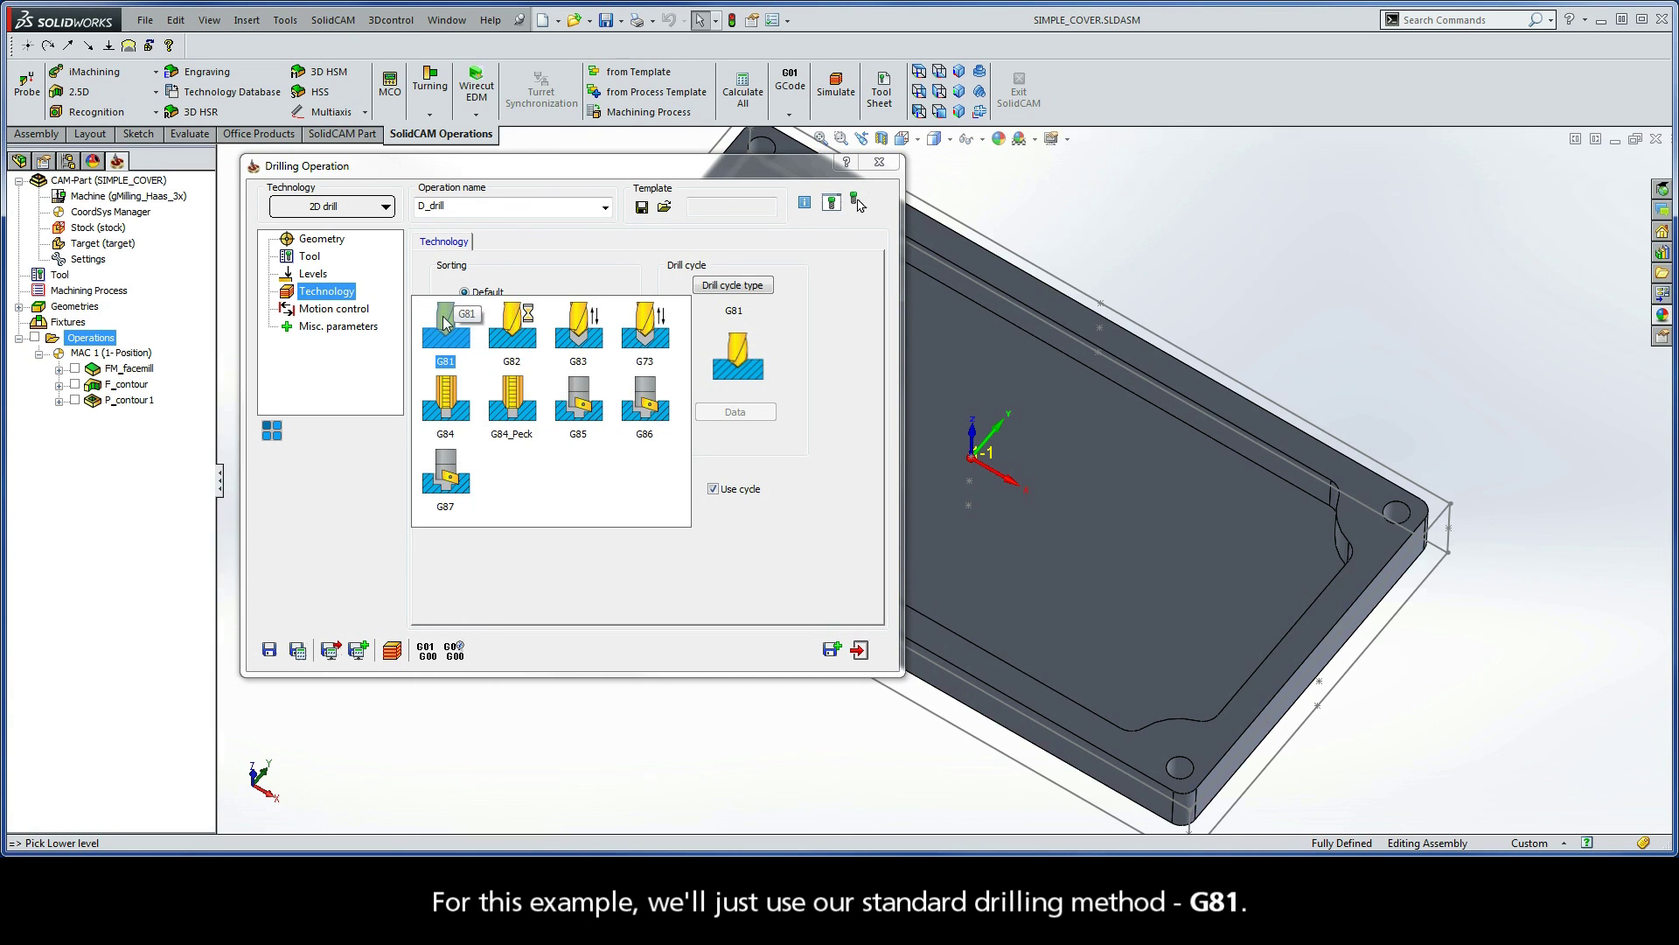
Use the standard G81 drill cycle, save and calculate D_drill, and open its simulation
{"action": "left_click", "coordinate": [444, 324]}
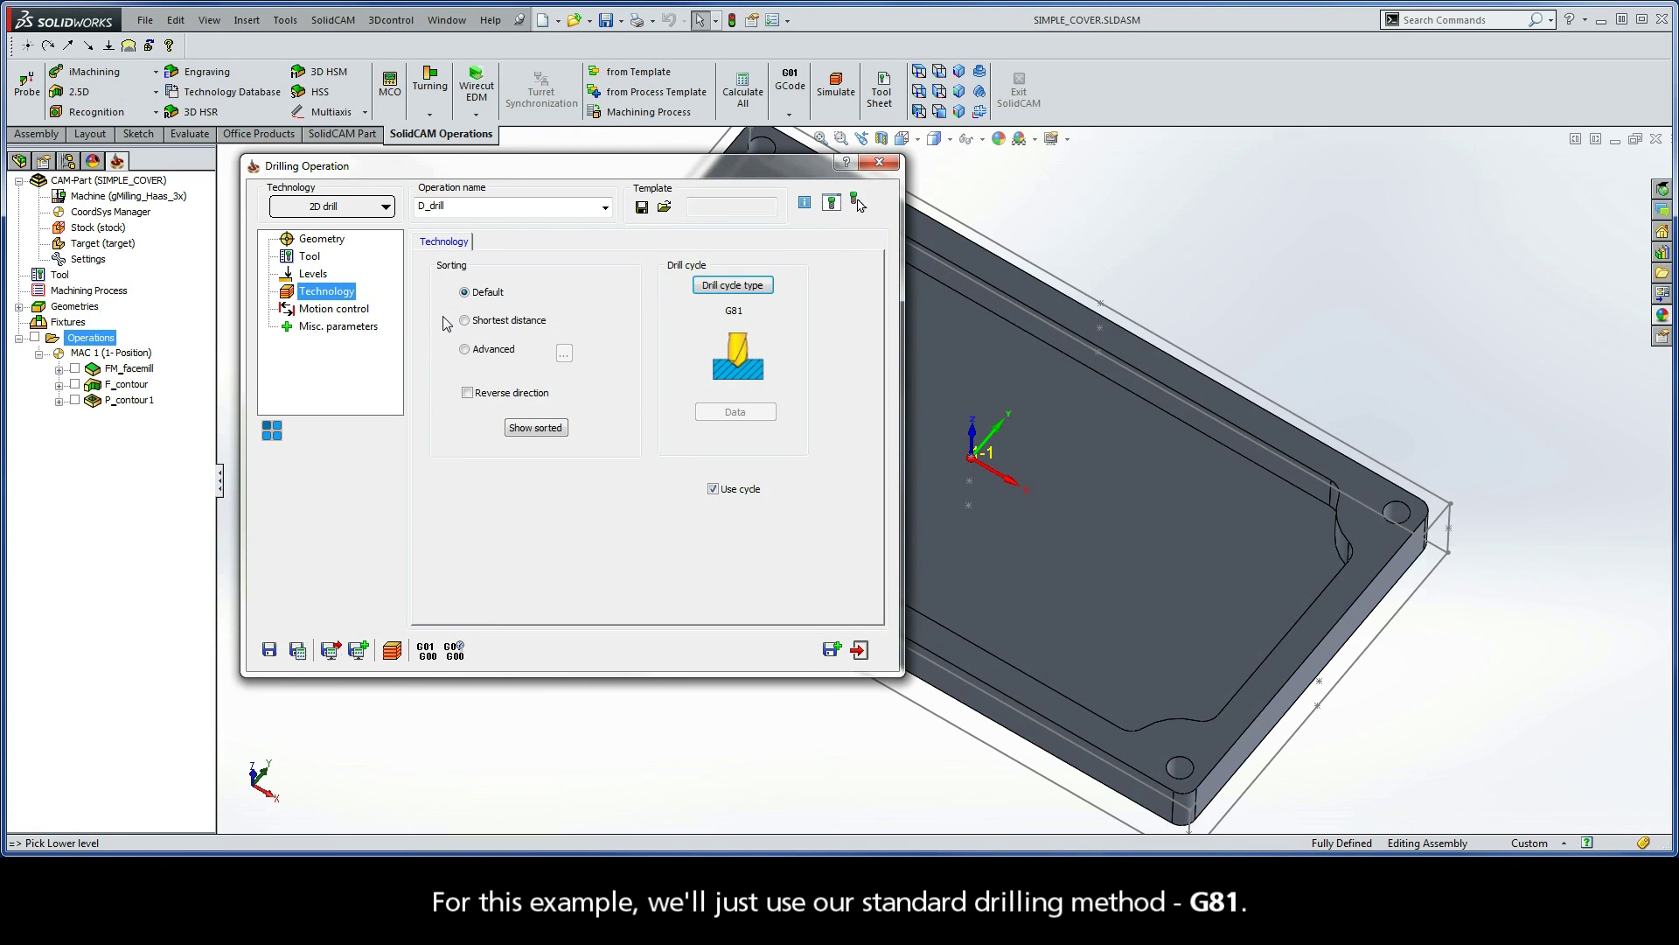
{"action": "left_click", "coordinate": [297, 649]}
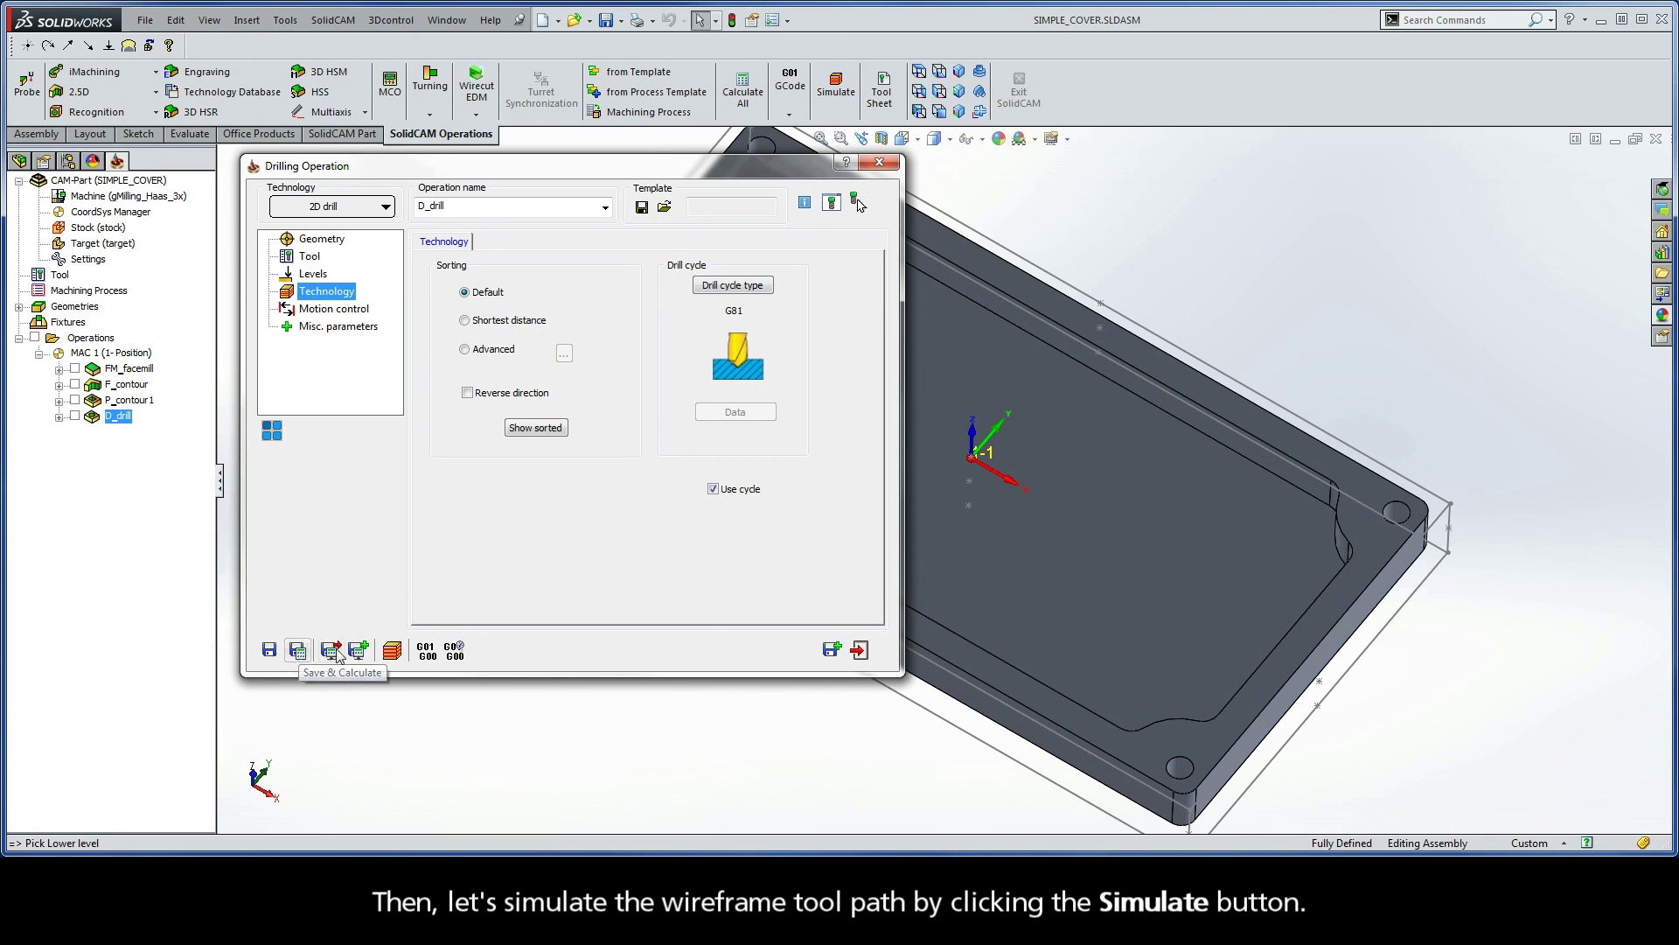
{"action": "left_click", "coordinate": [392, 651]}
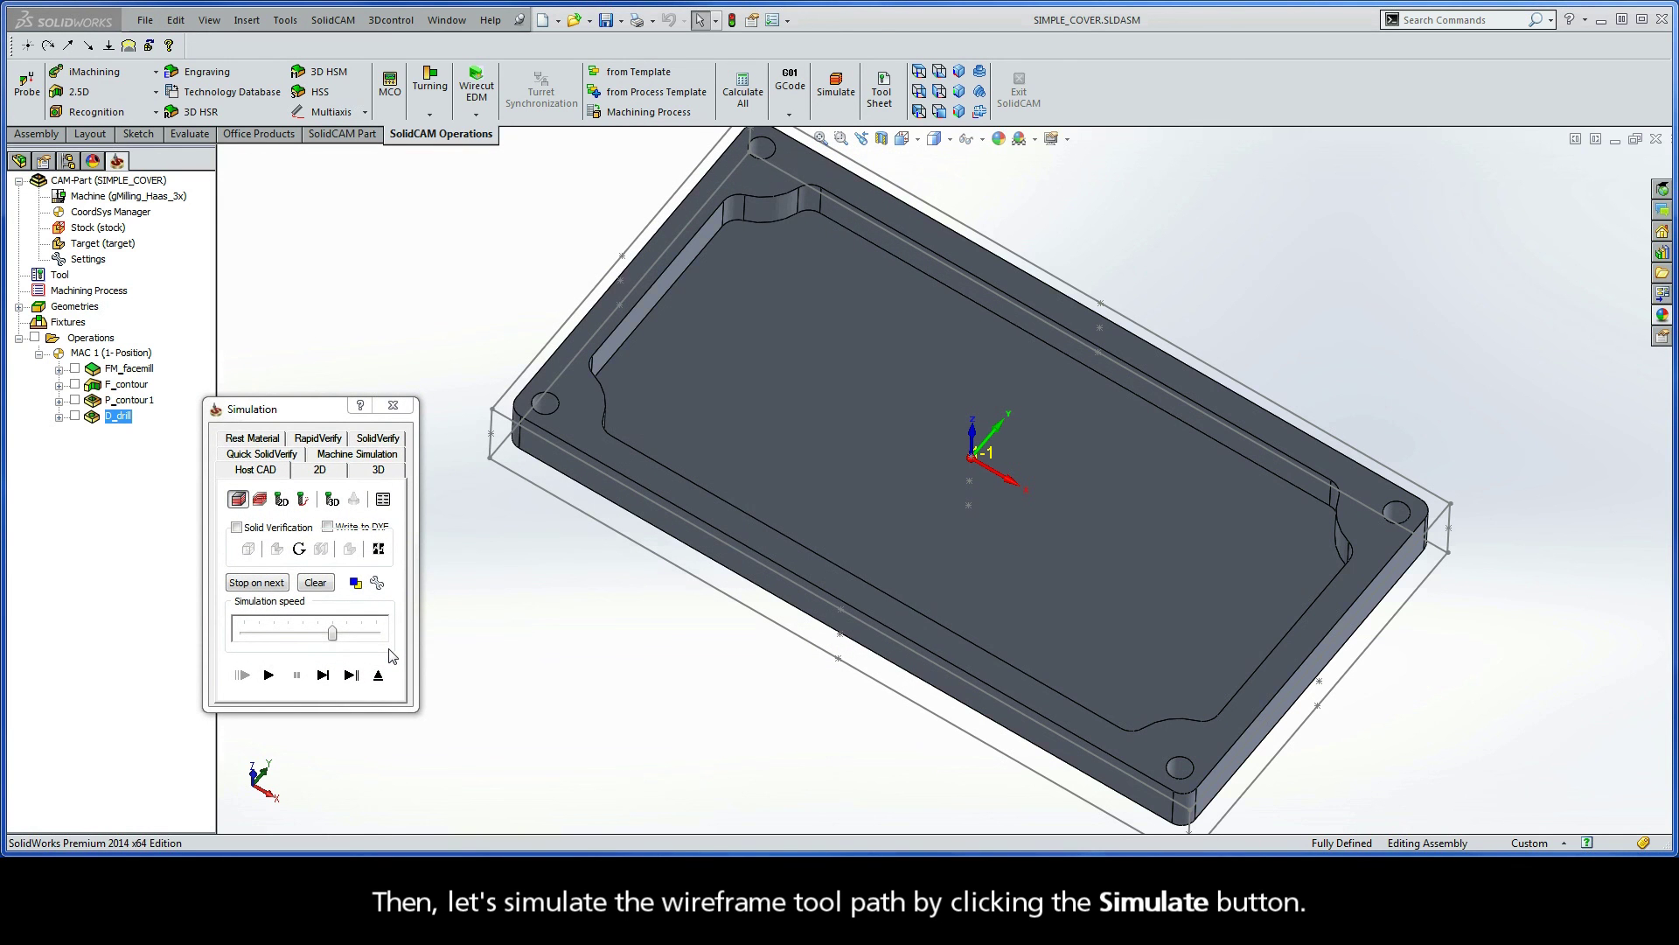
Play the D_drill simulation to watch the tool feed down into the four corner holes
{"action": "left_click", "coordinate": [269, 676]}
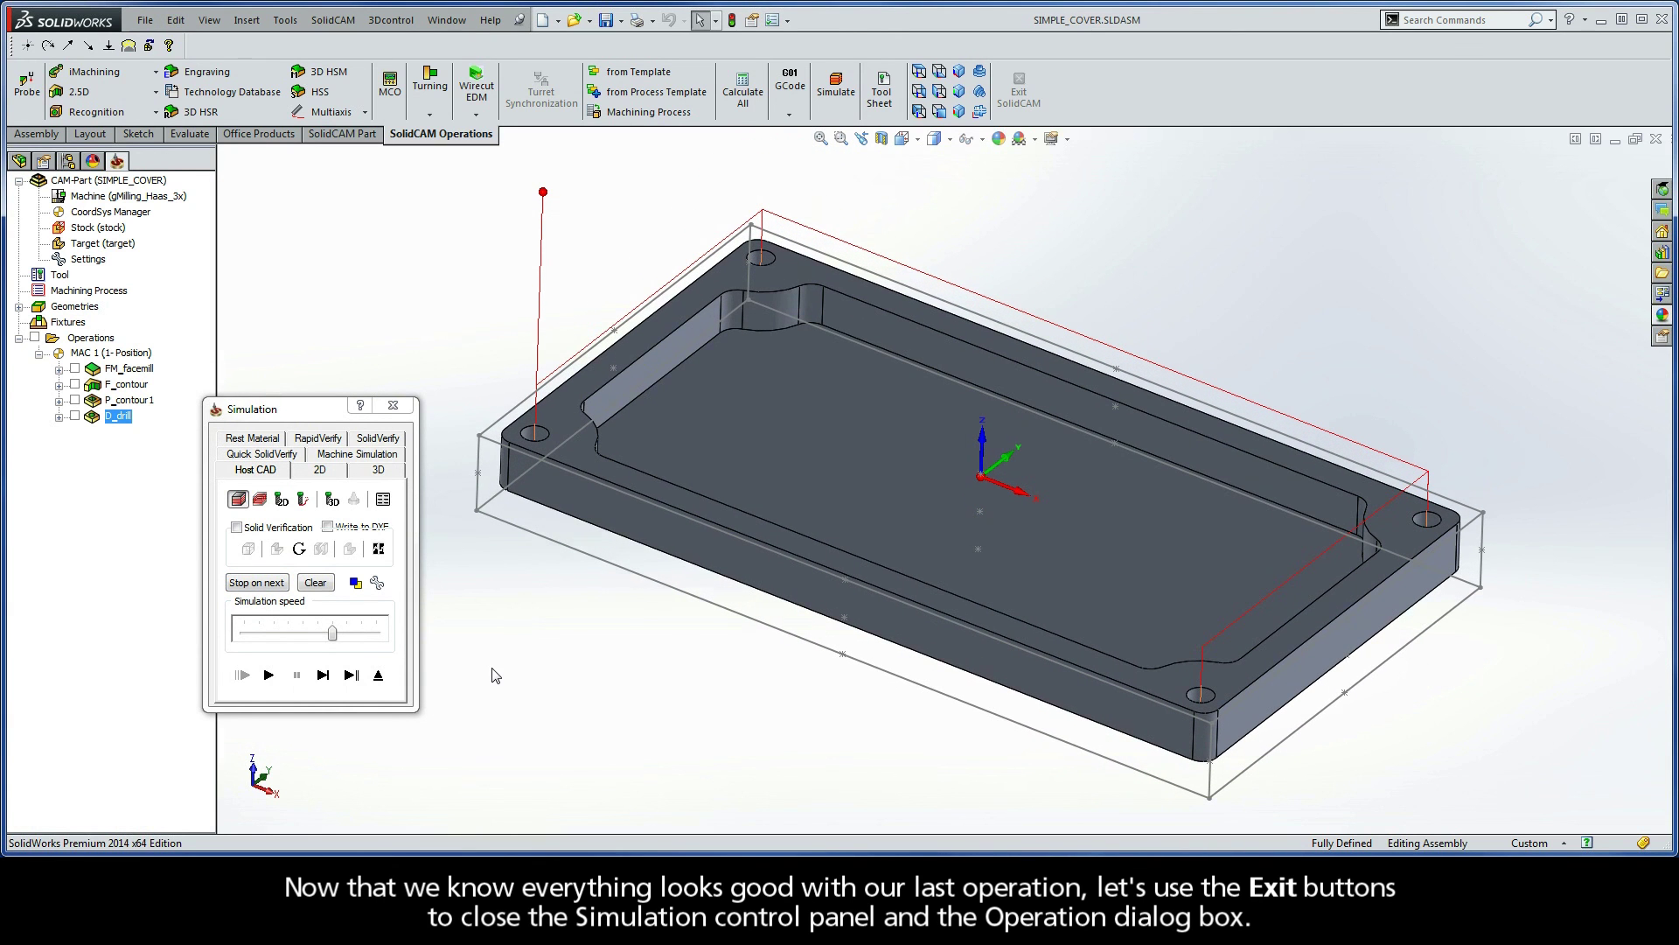
Close the Simulation panel and the Drilling Operation dialog, leaving D_drill as the fourth operation
{"action": "left_click", "coordinate": [378, 674]}
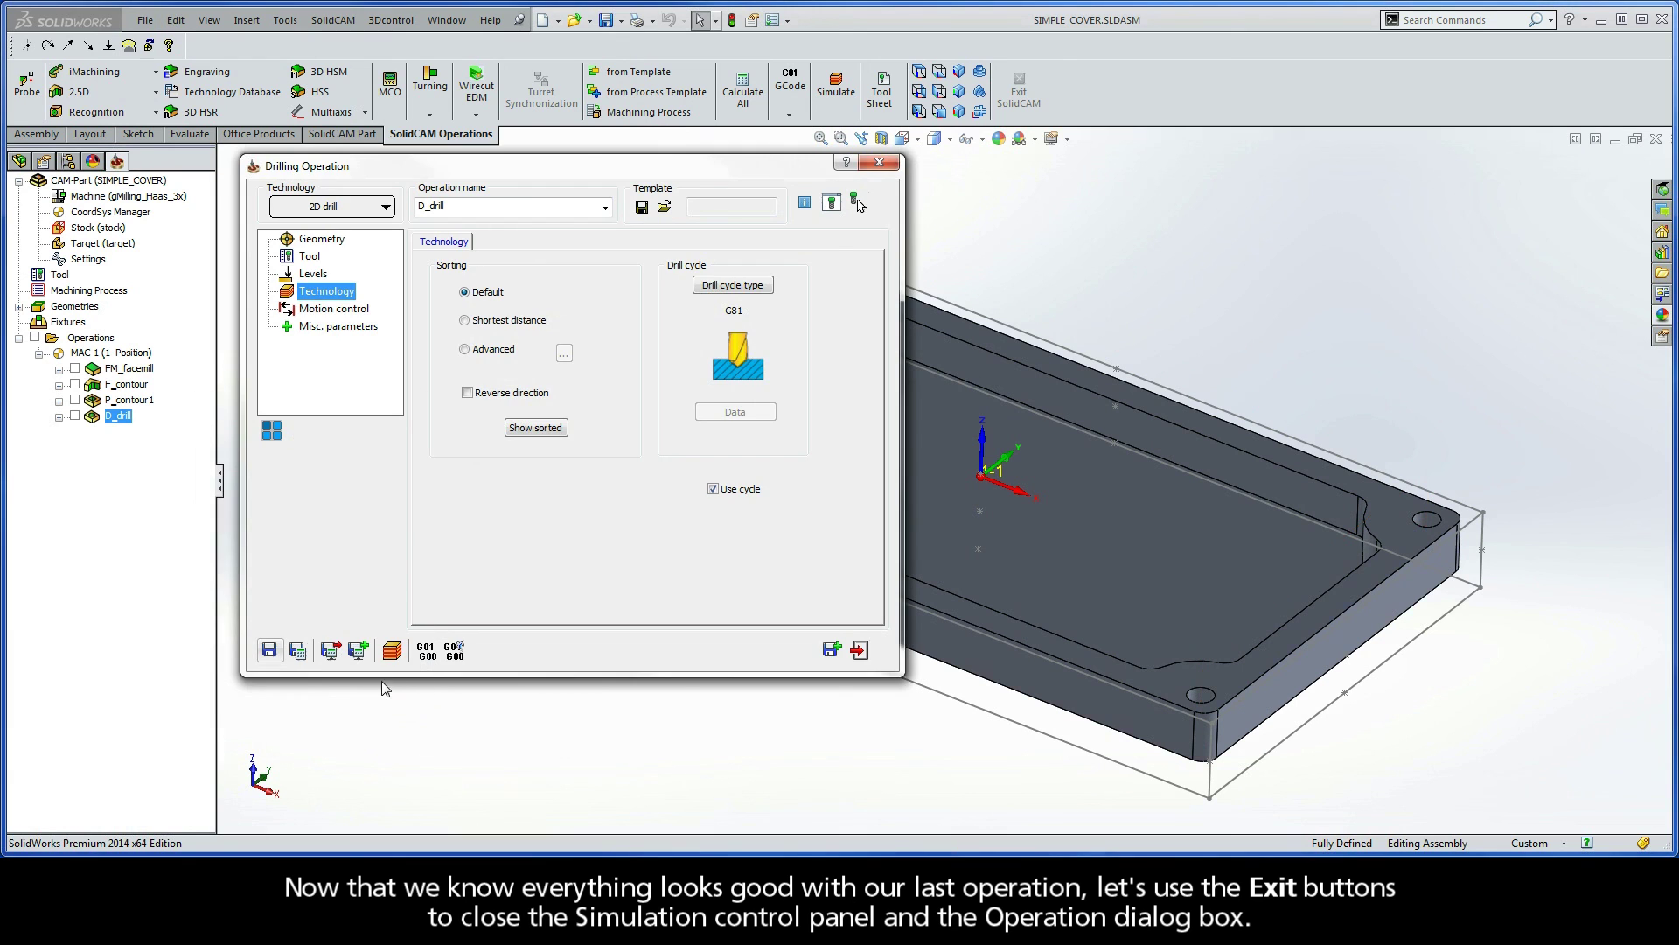
{"action": "left_click", "coordinate": [859, 650]}
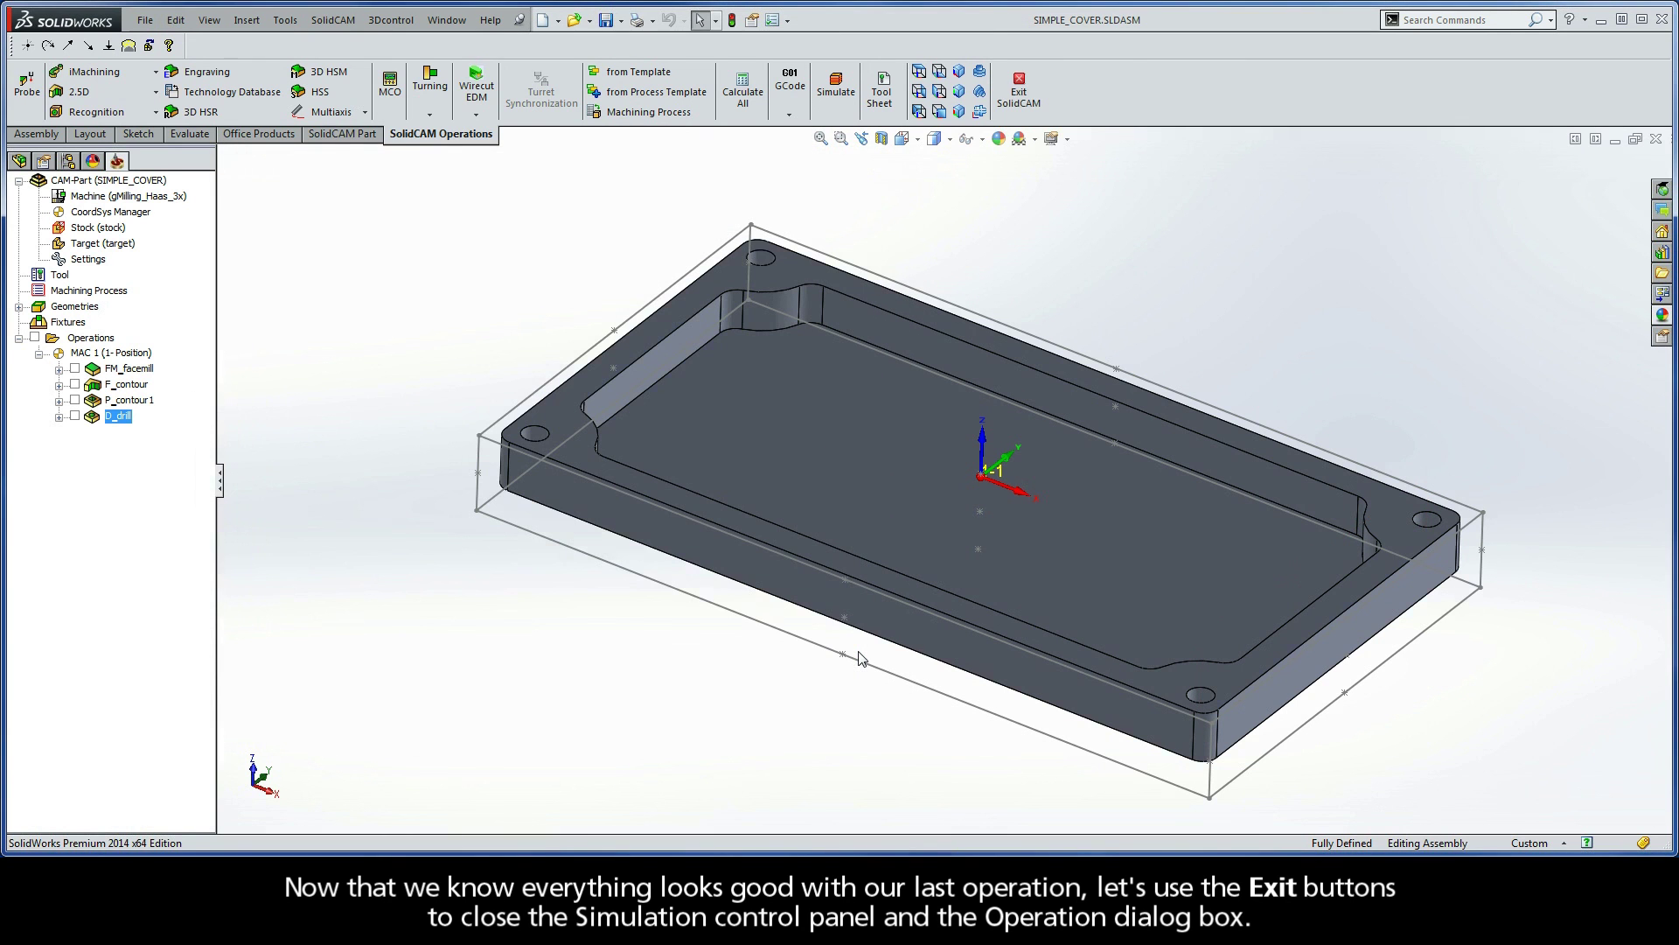